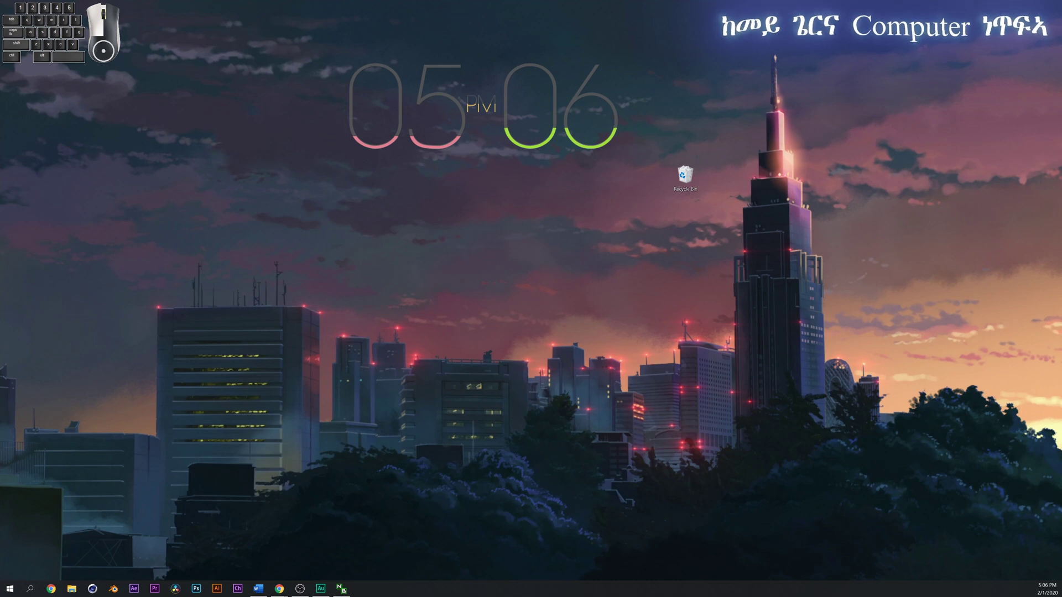
- Look at the power option in the Start menu
click(10, 589)
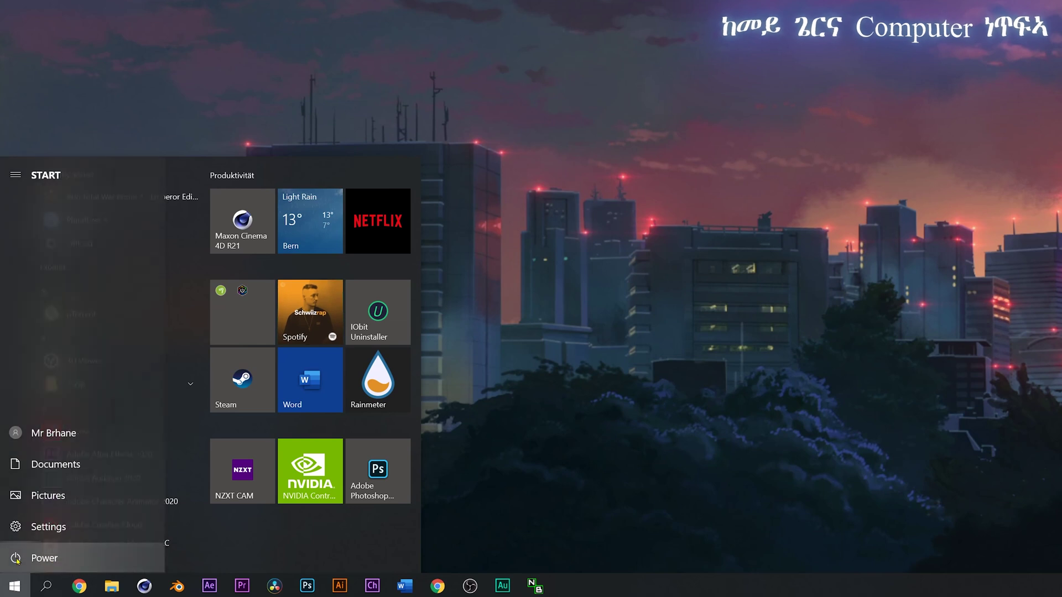
click(15, 558)
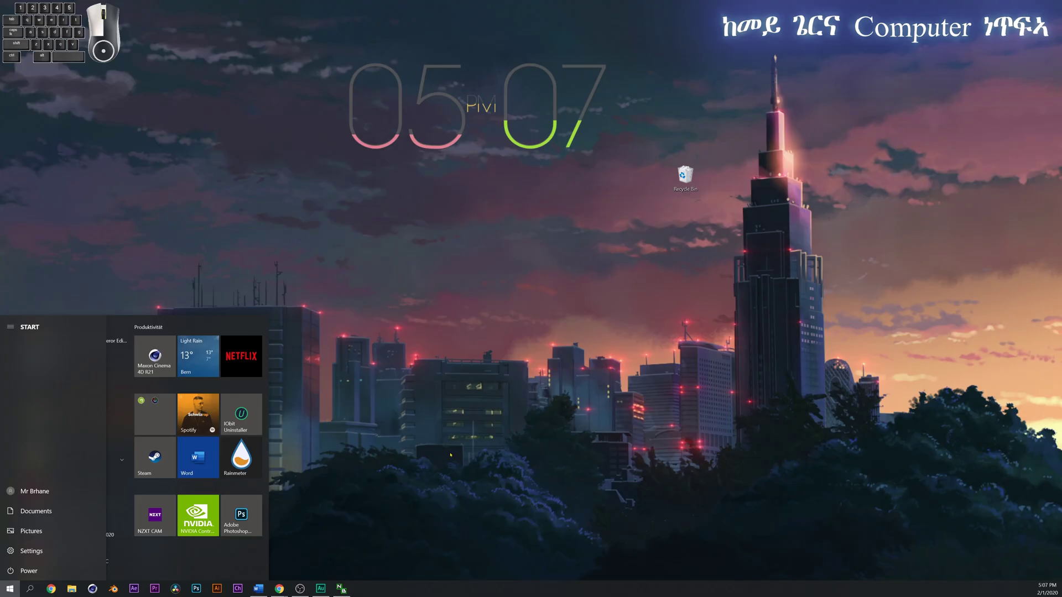
click(602, 466)
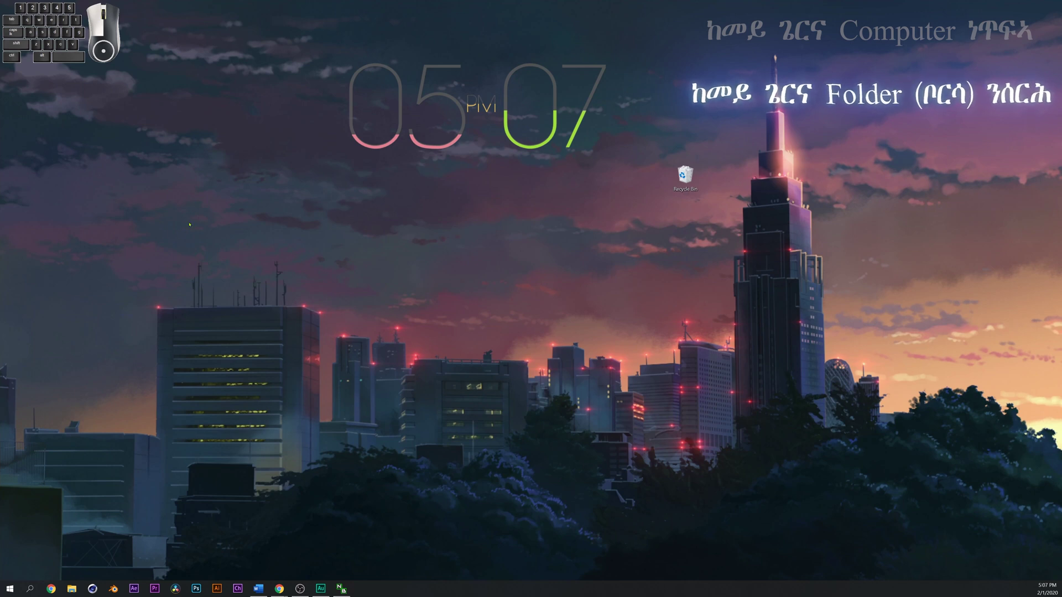
- Create three new folders with default names at different places on the desktop
right_click(224, 192)
mouse_move(271, 269)
click(327, 269)
right_click(296, 175)
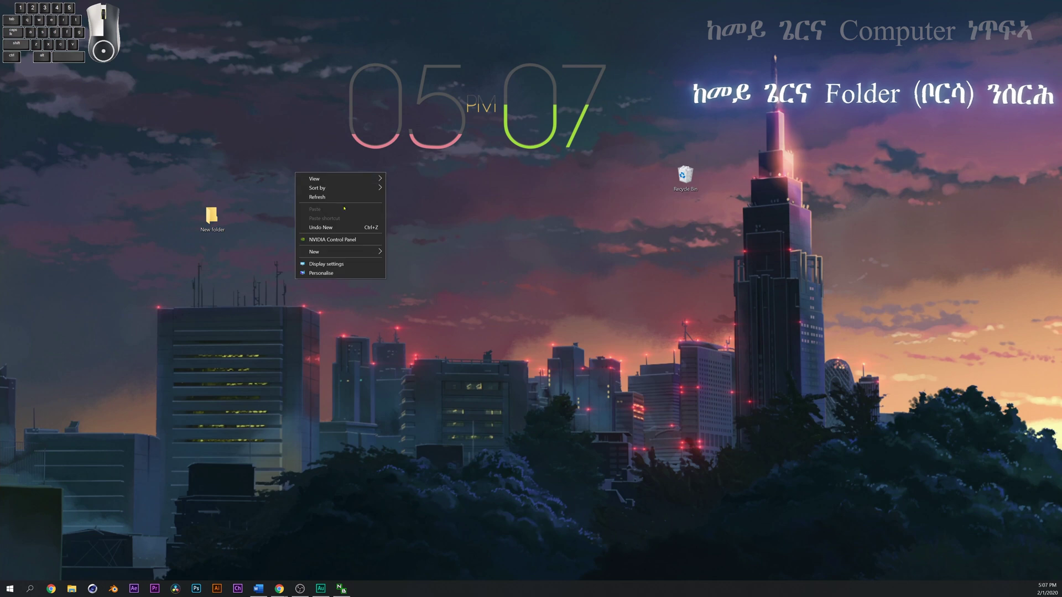
mouse_move(366, 251)
click(405, 252)
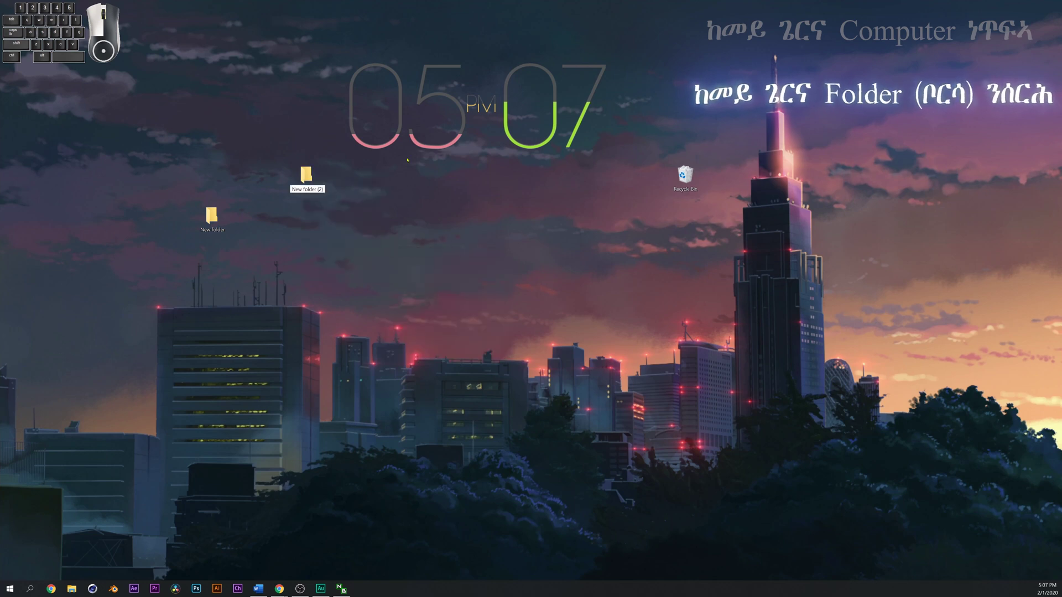
right_click(374, 259)
mouse_move(420, 338)
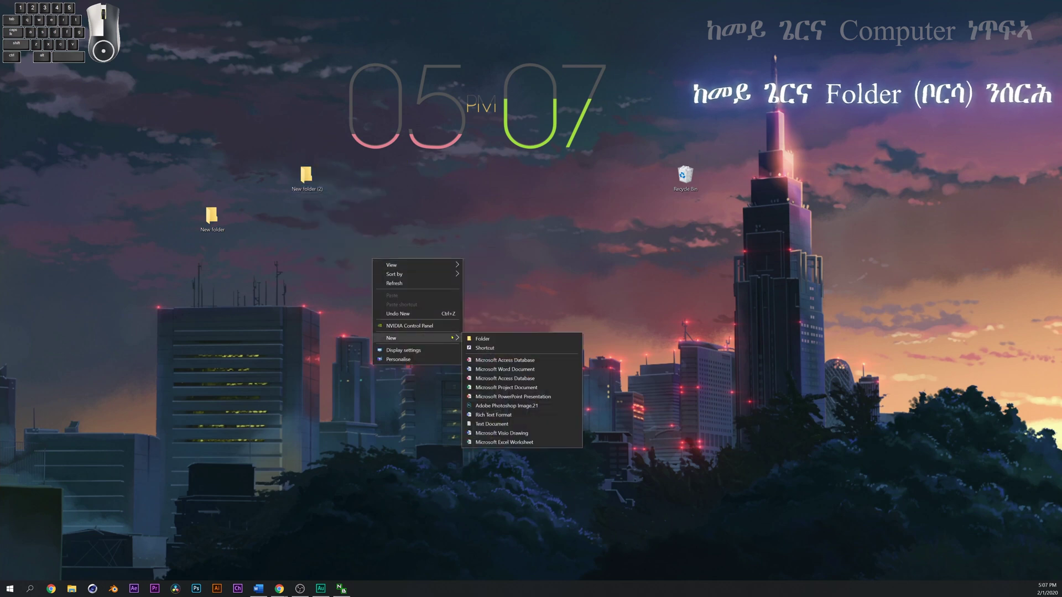
click(482, 338)
click(444, 159)
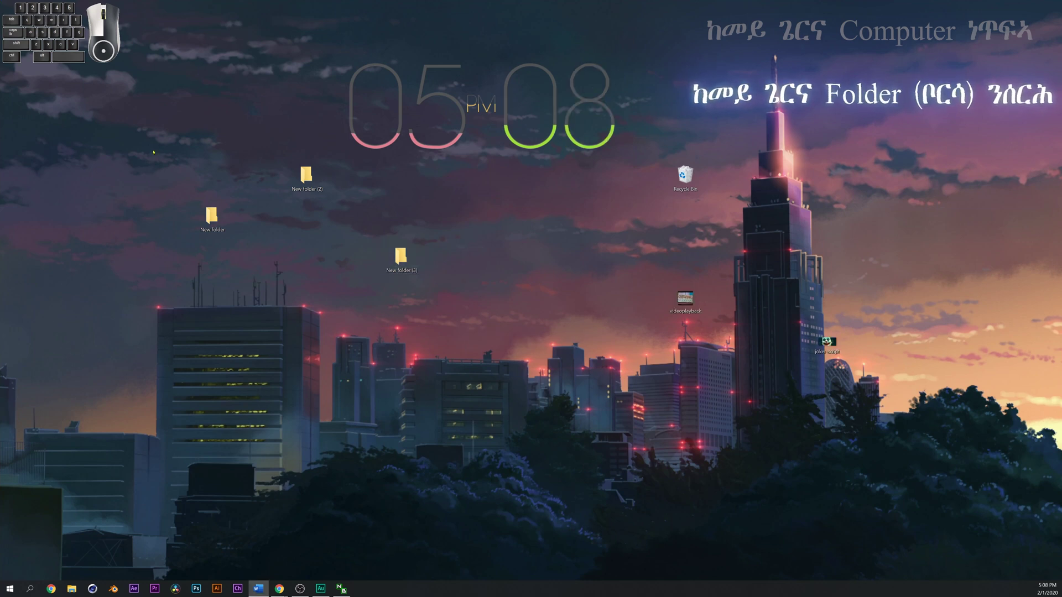
- Delete the three new folders from the desktop, first New folder (2) and then the remaining two together
drag(161, 148, 434, 249)
click(364, 151)
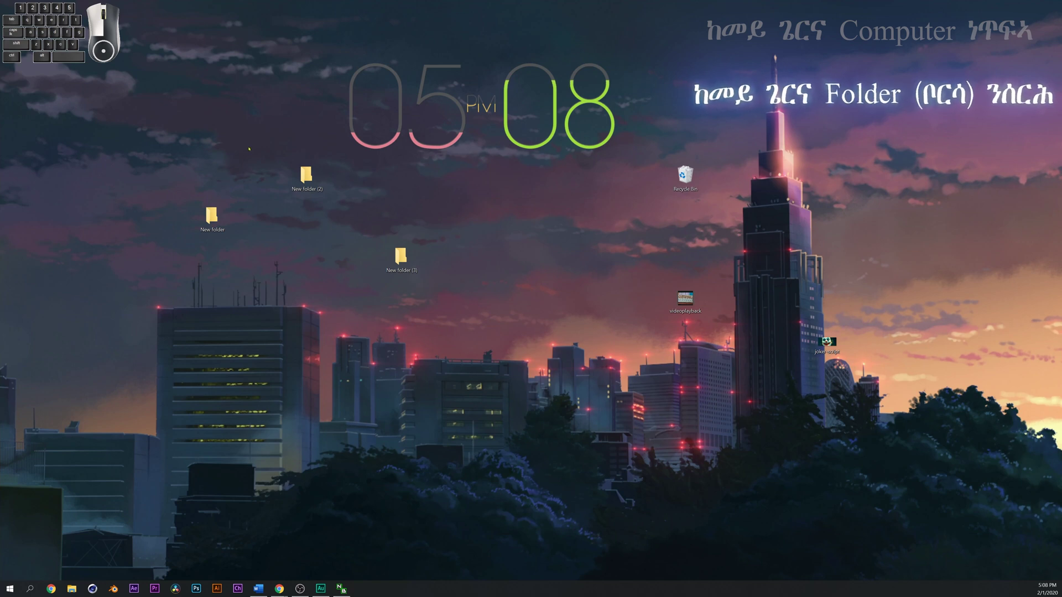
drag(249, 148, 340, 190)
key(Delete)
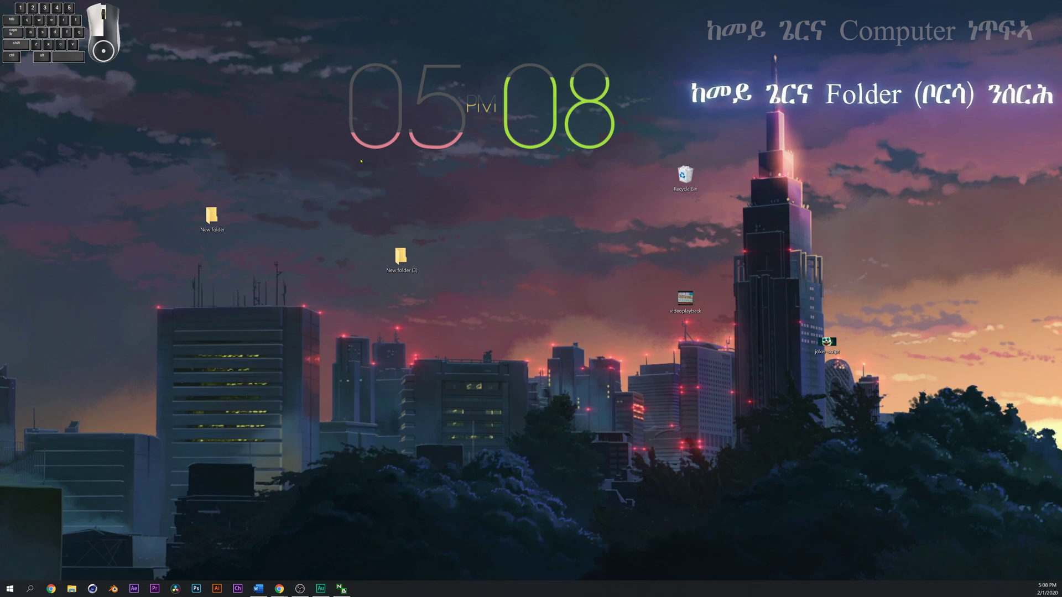
drag(116, 154, 580, 326)
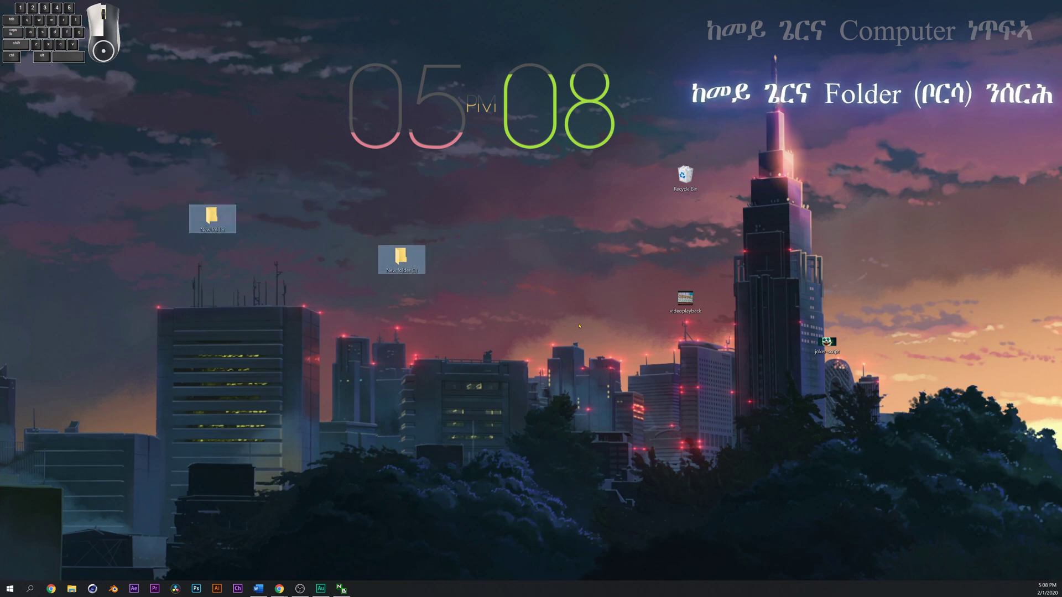
key(Delete)
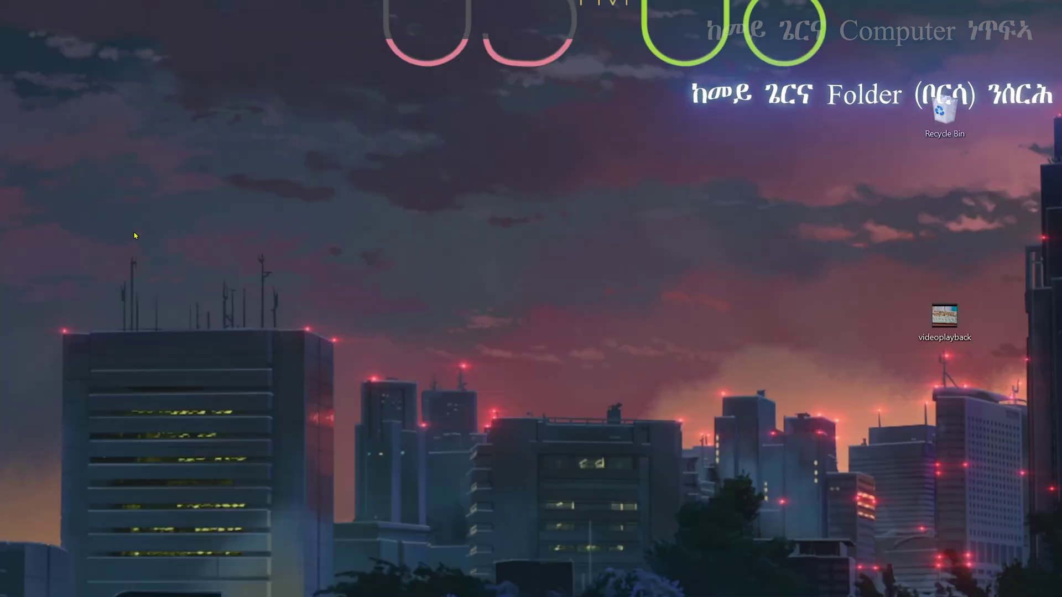
- Create a new folder on the desktop and name it Tutorial
right_click(193, 248)
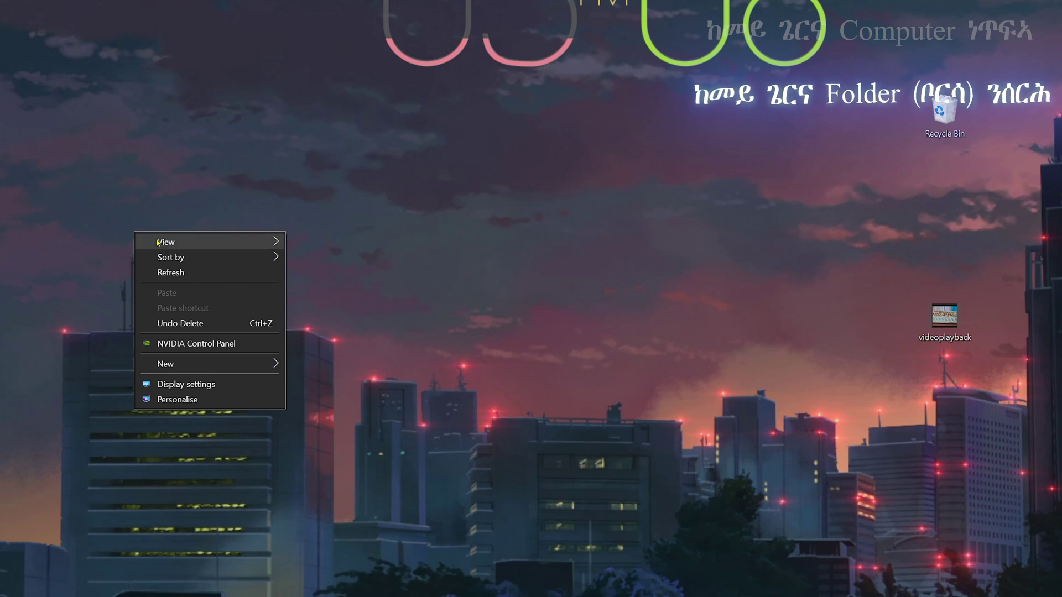
mouse_move(226, 365)
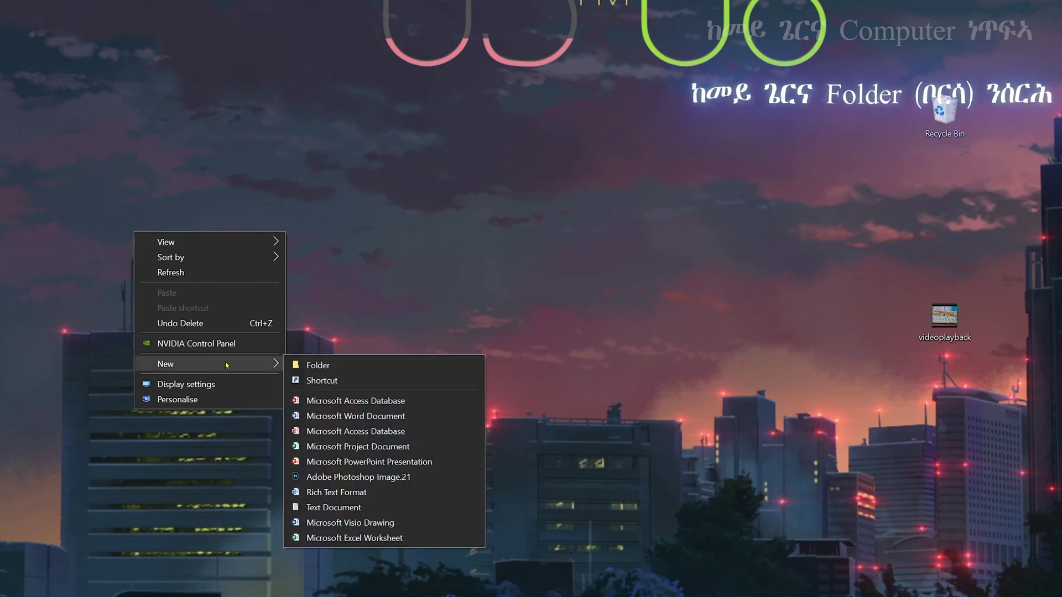
click(335, 366)
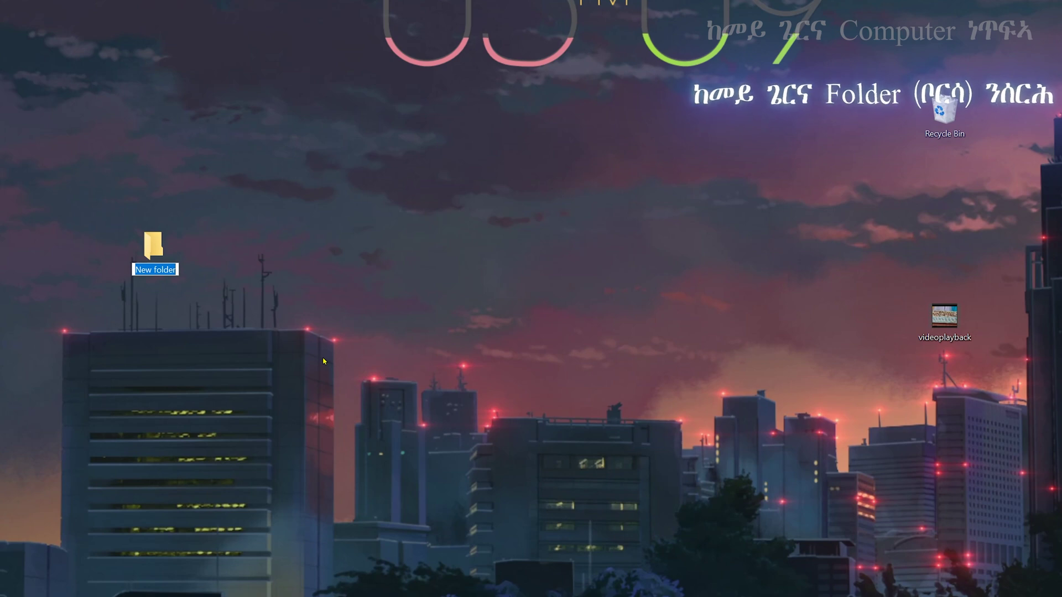
text(T)
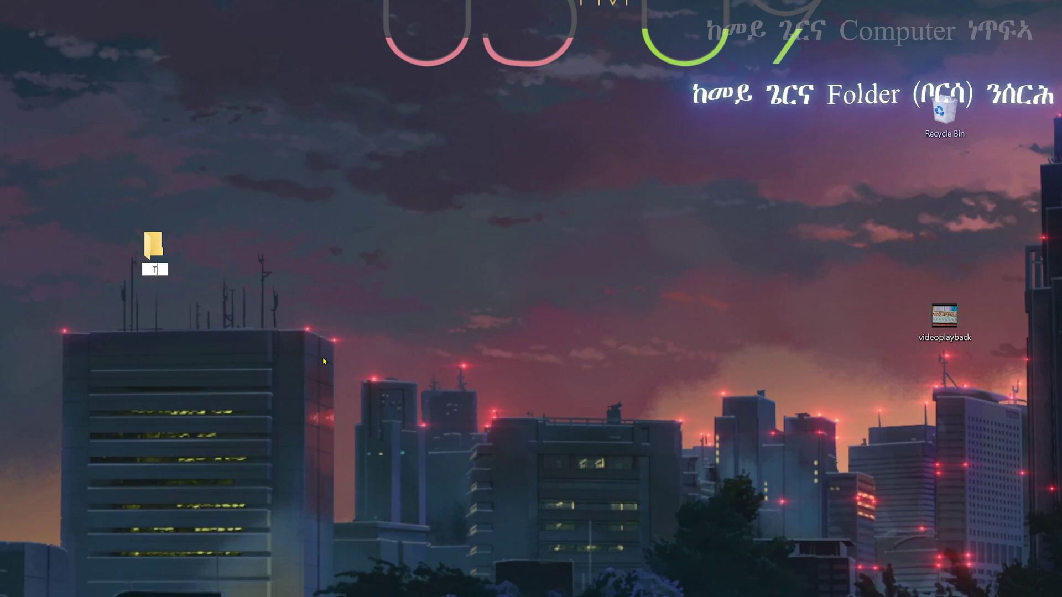
text(utorial)
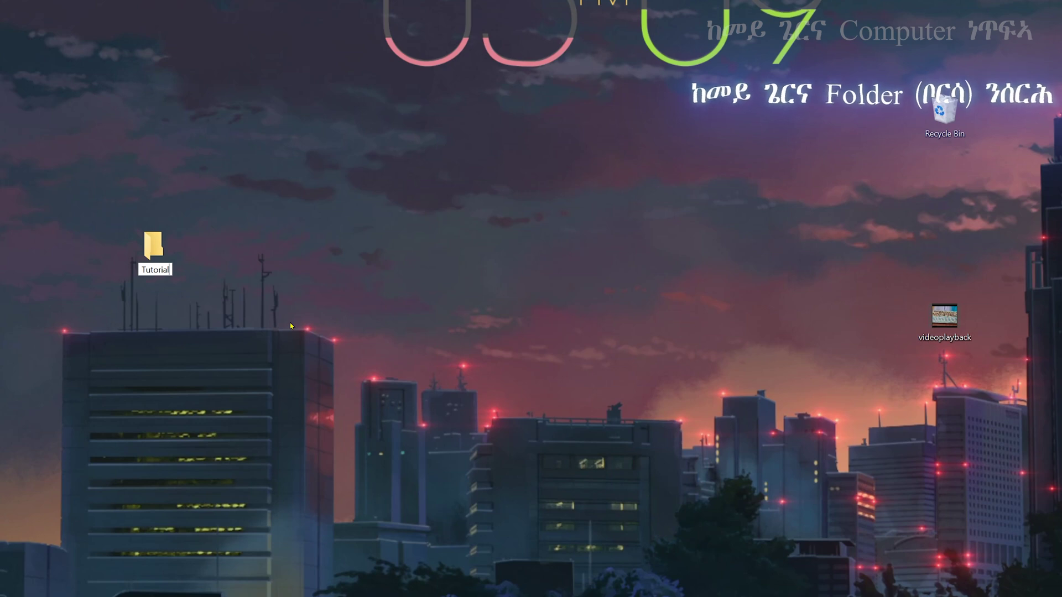
key(Return)
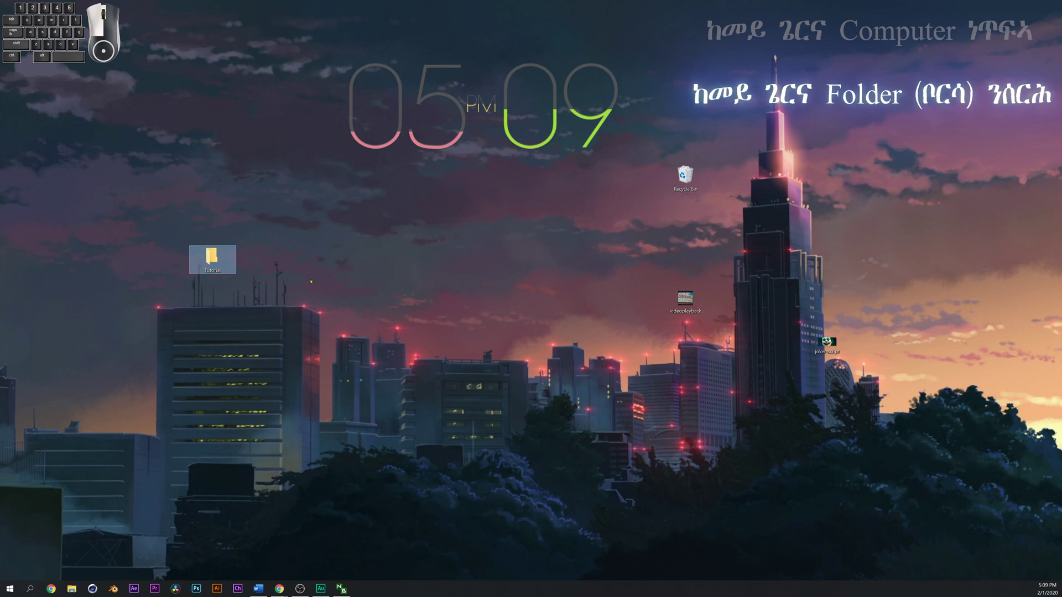
click(311, 281)
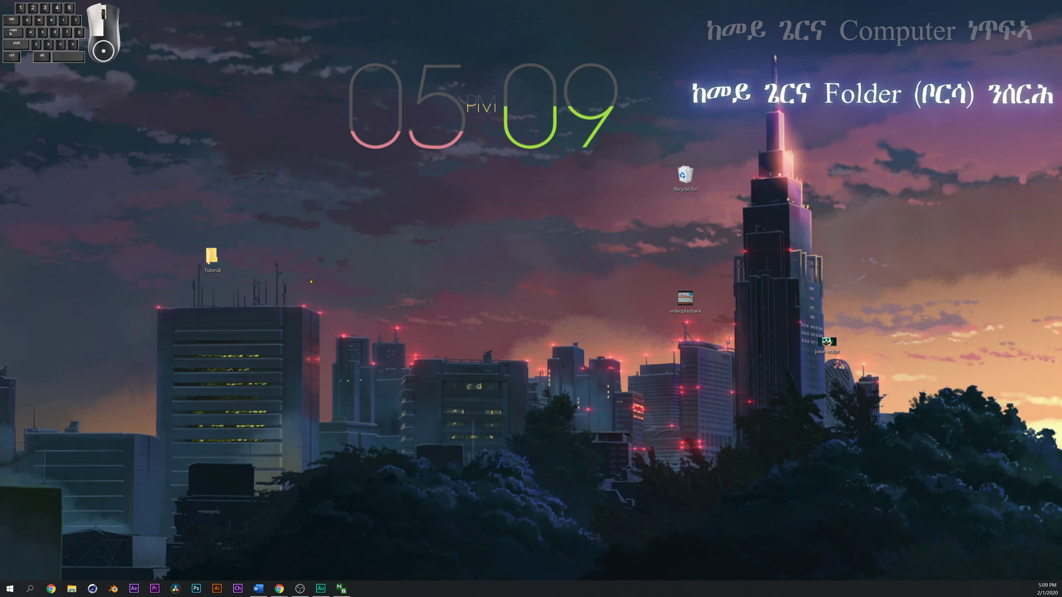
- Move the videoplayback video and the joker-script picture from the desktop into the Tutorial folder
drag(179, 222, 223, 263)
click(293, 286)
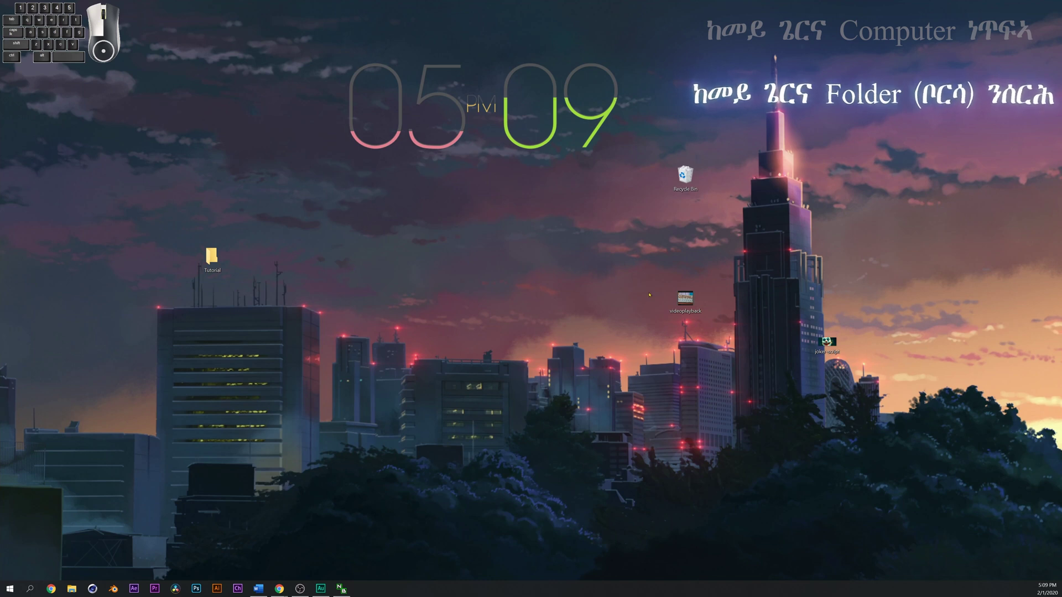
drag(685, 312, 213, 257)
drag(826, 343, 213, 257)
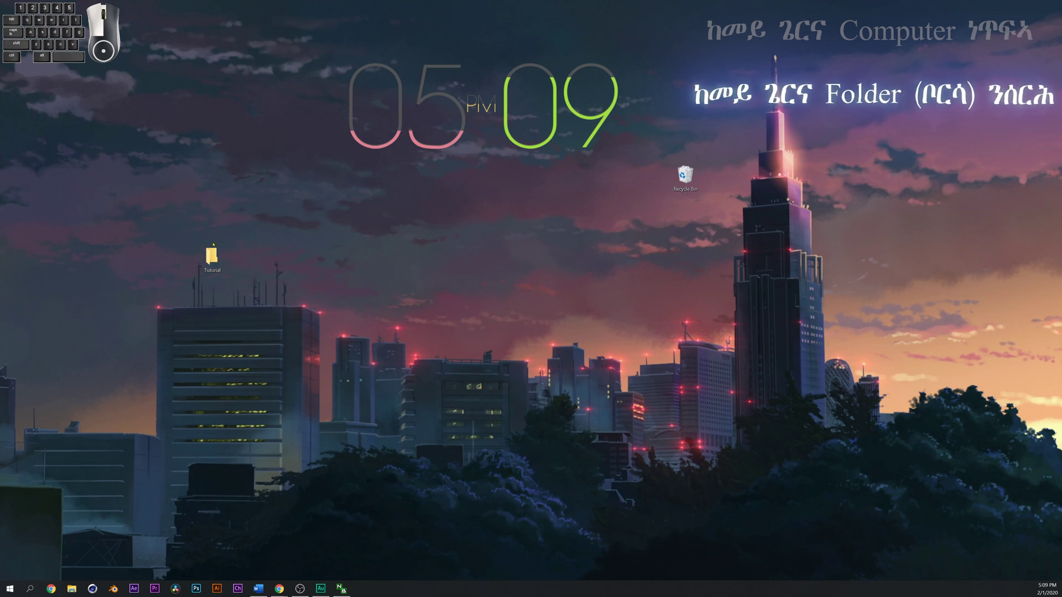
- Rename the Tutorial folder on the desktop as sjd
mouse_move(212, 254)
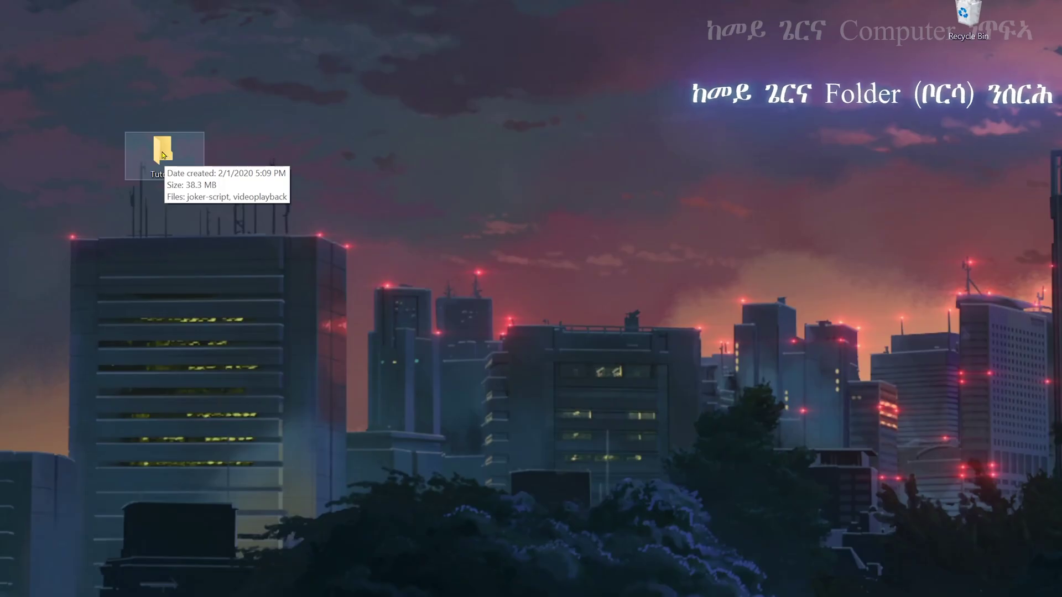
right_click(163, 154)
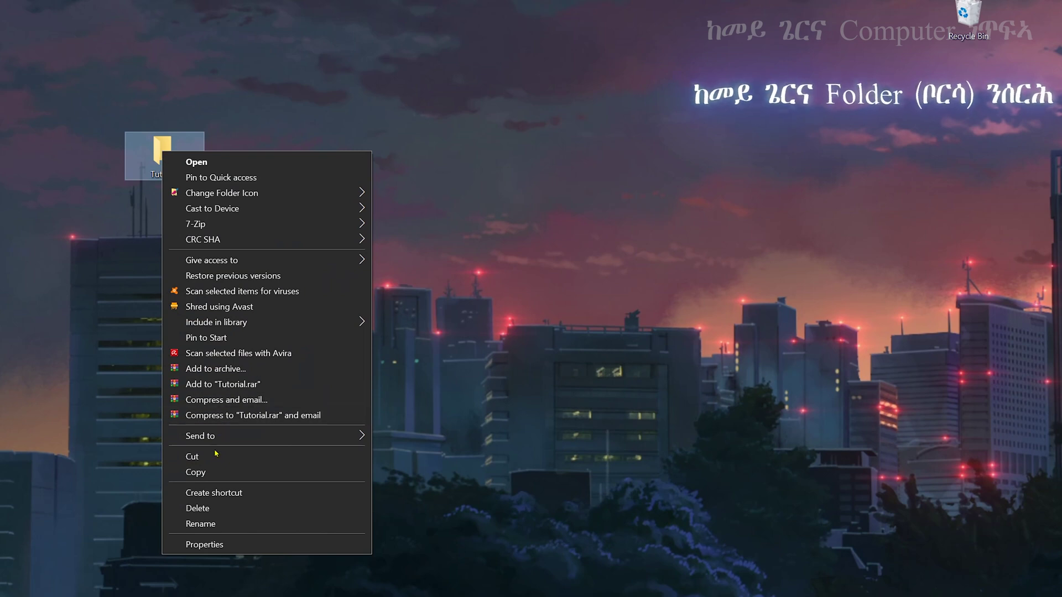
click(216, 525)
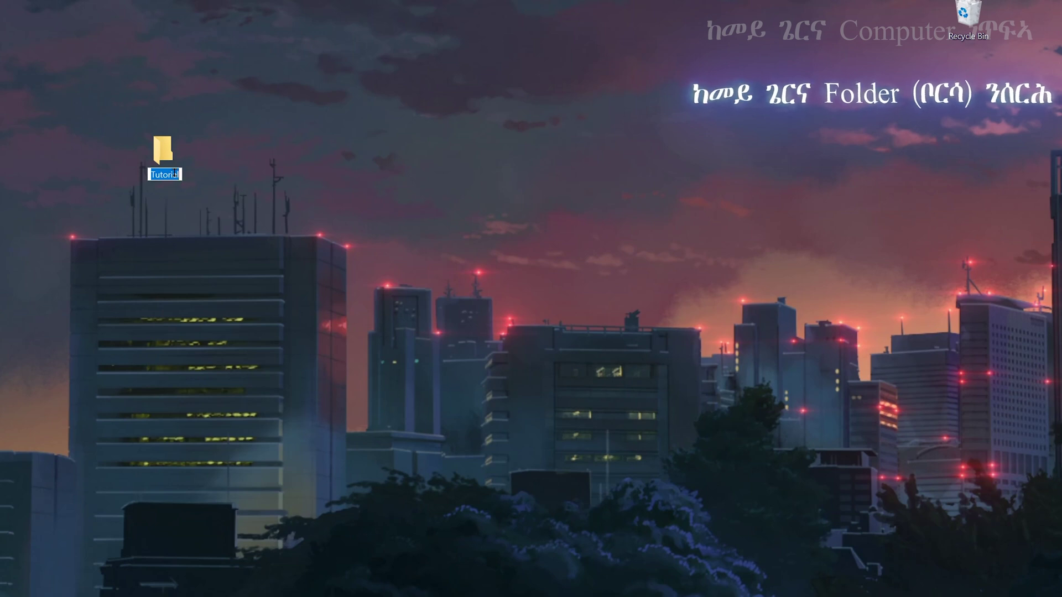
text(Ksy)
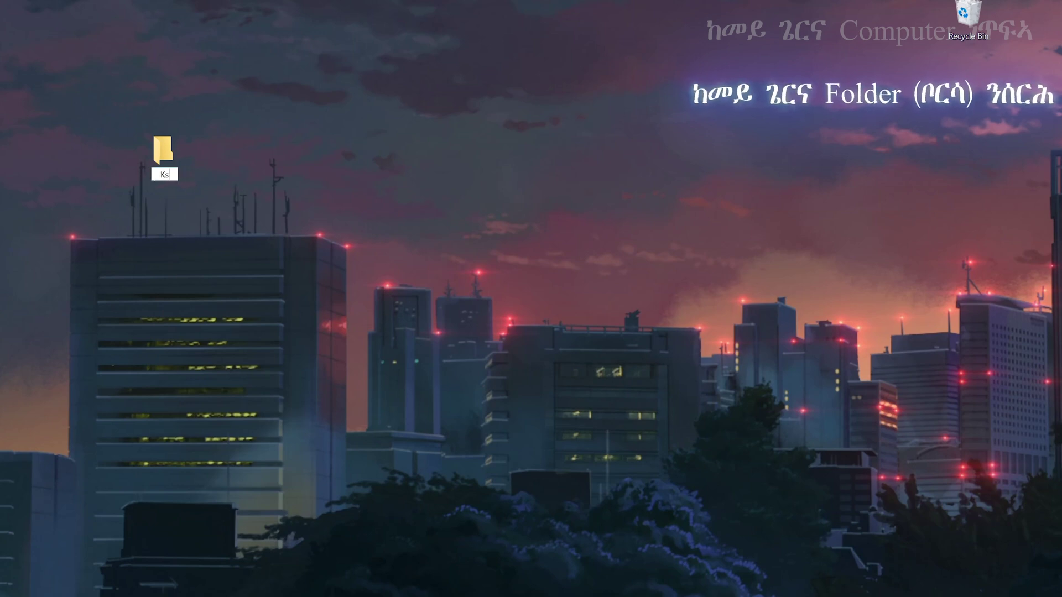
key(BackSpace)
key(BackSpace)
key(BackSpace)
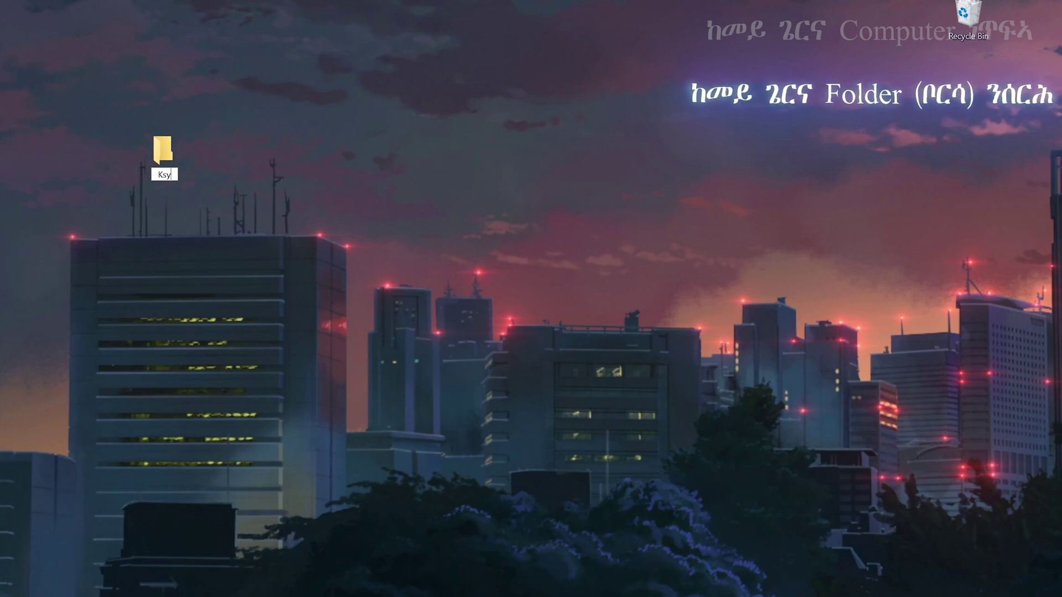
text(sjd)
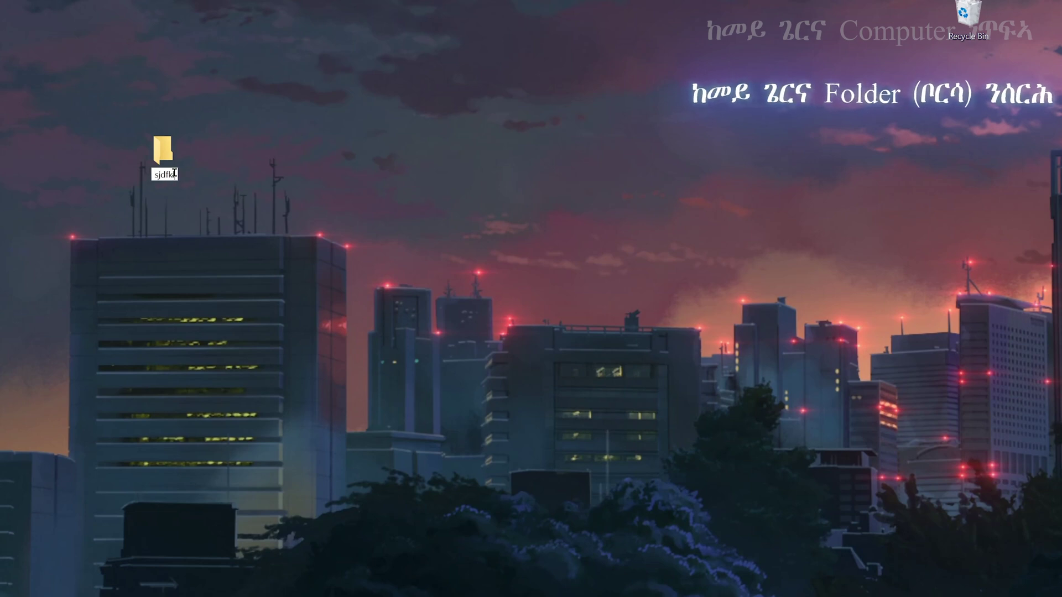
key(Return)
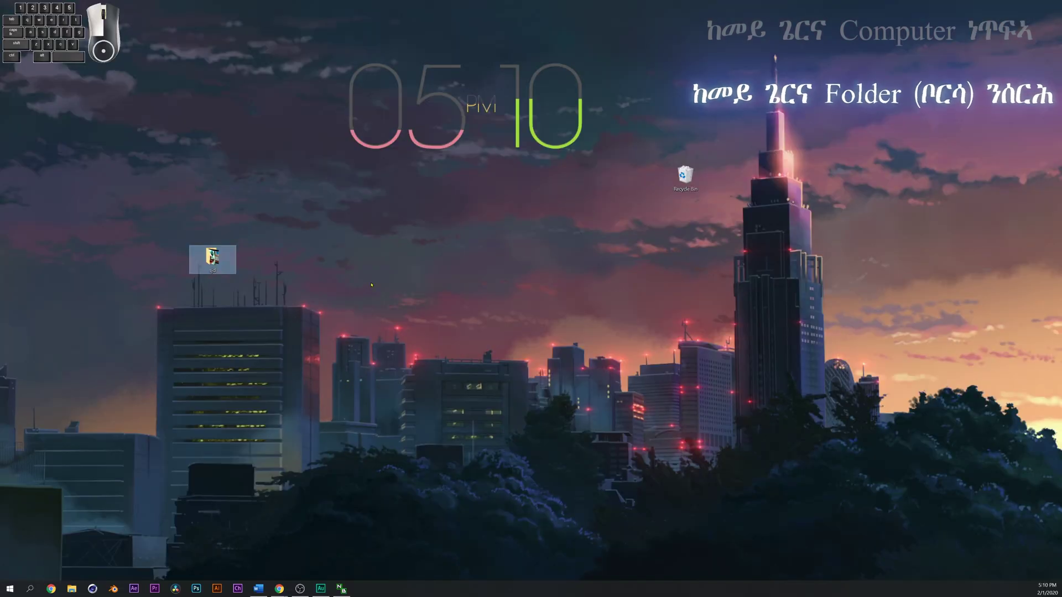
click(305, 295)
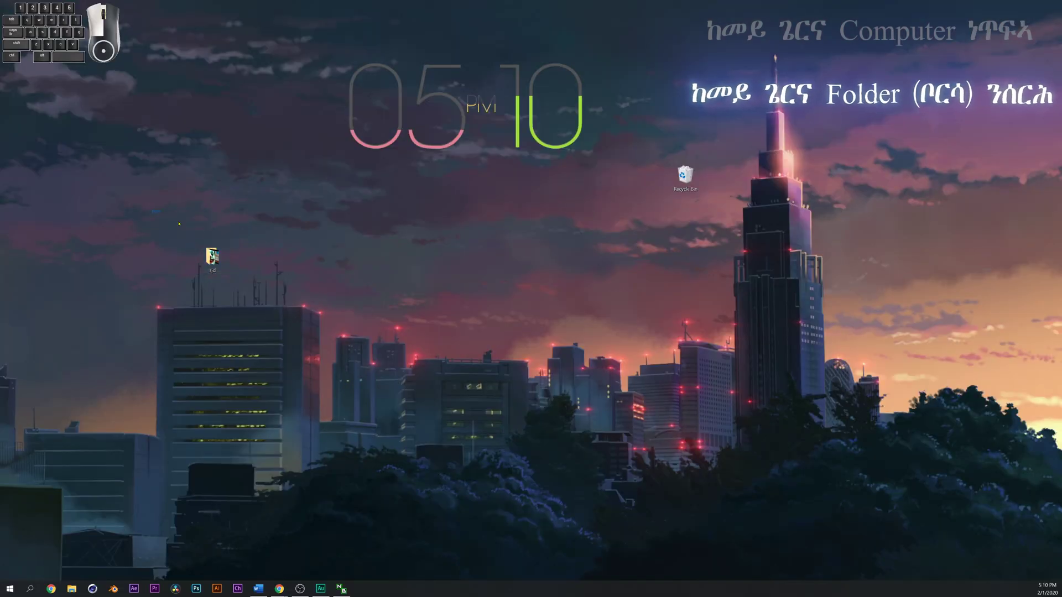
click(212, 256)
click(352, 325)
drag(174, 202, 229, 262)
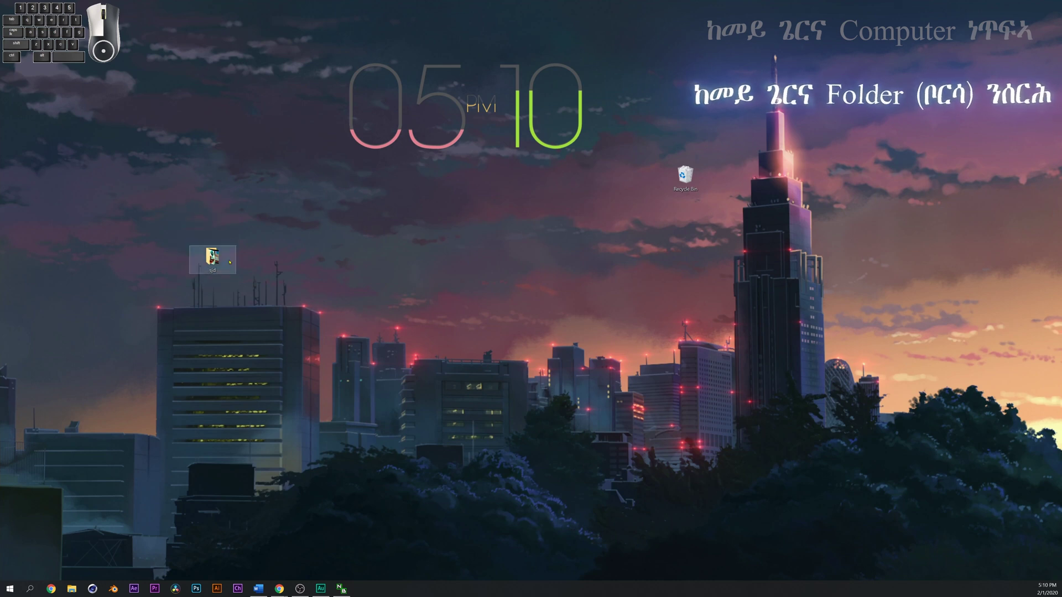
click(193, 182)
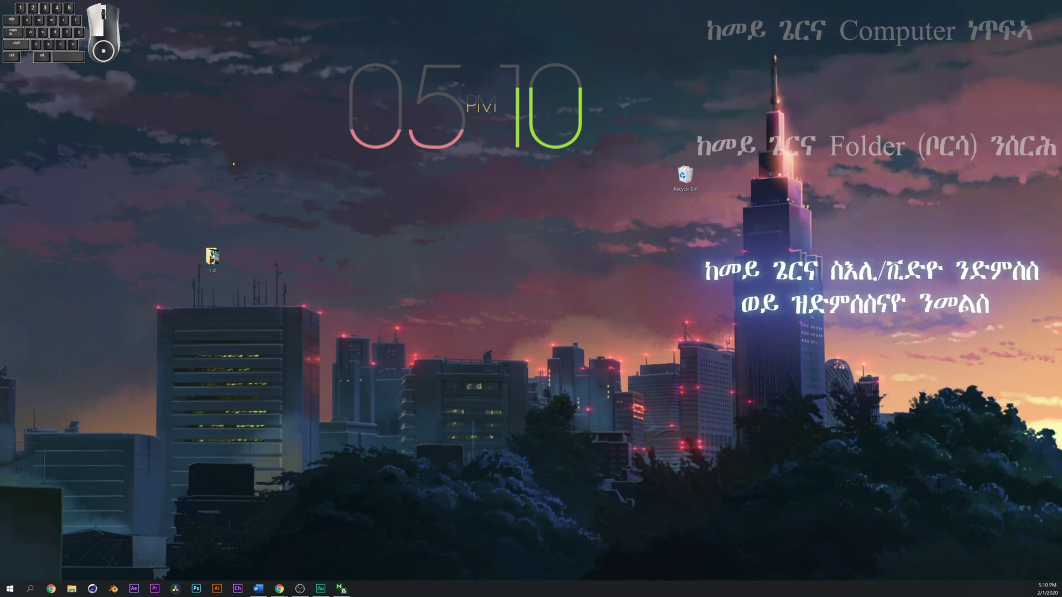
drag(116, 138, 288, 301)
click(295, 299)
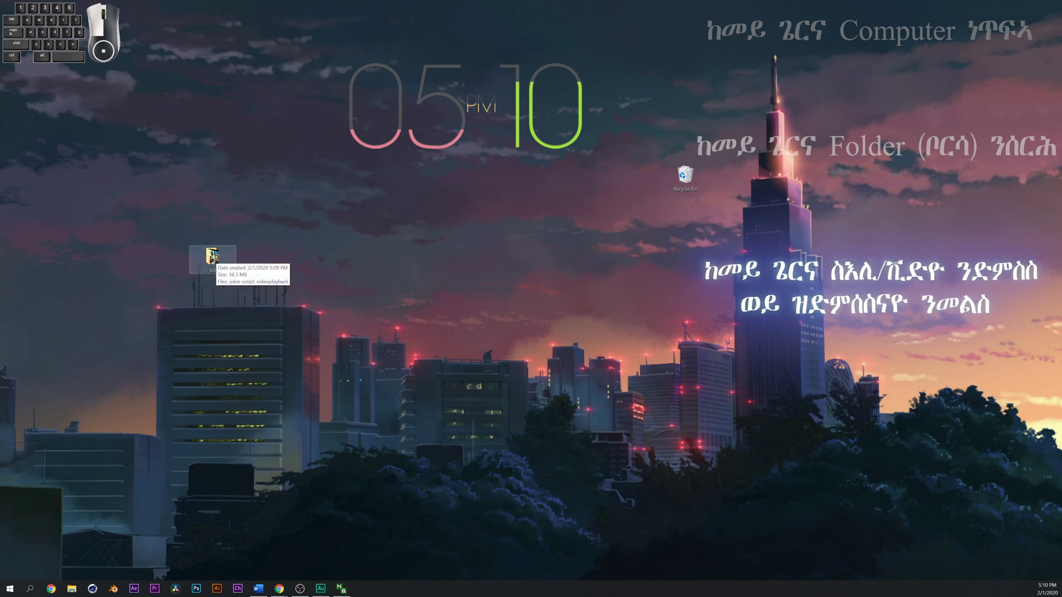
- Open the sjd folder and view the file options, including Delete, for the joker-script picture
click(212, 257)
double_click(212, 257)
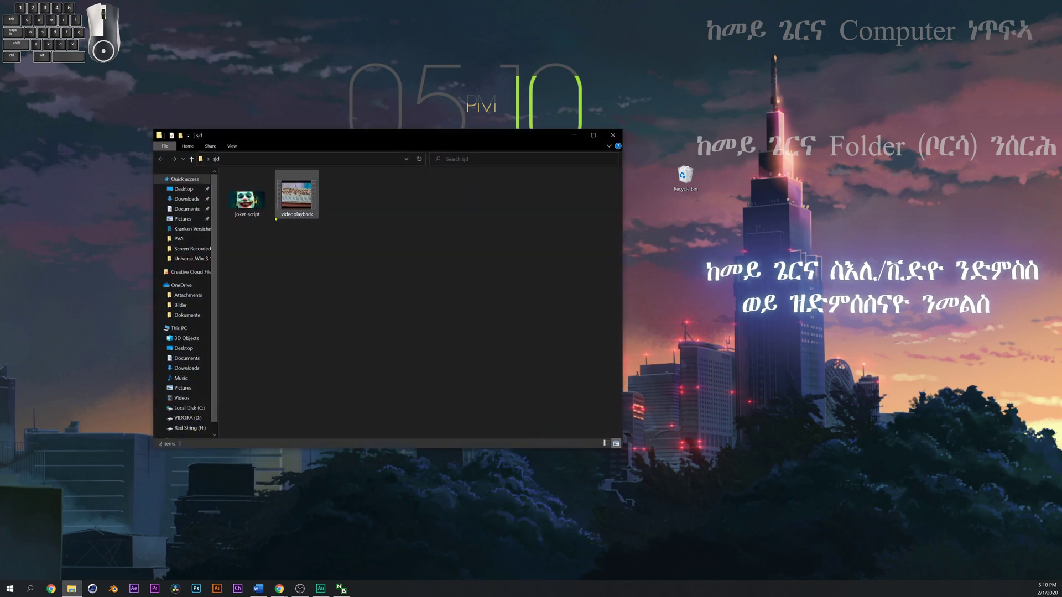
click(250, 208)
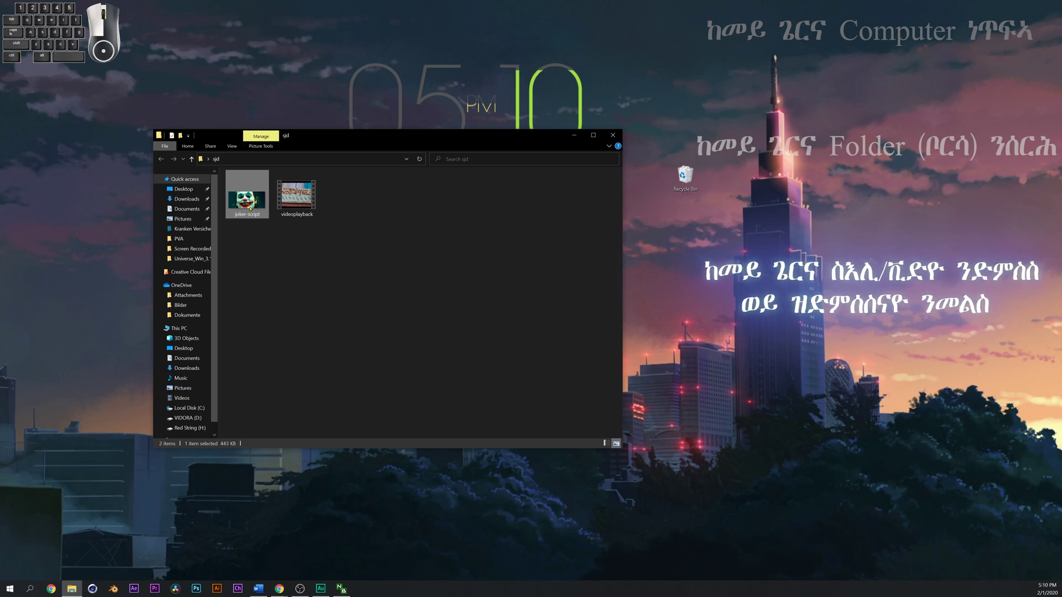
right_click(251, 208)
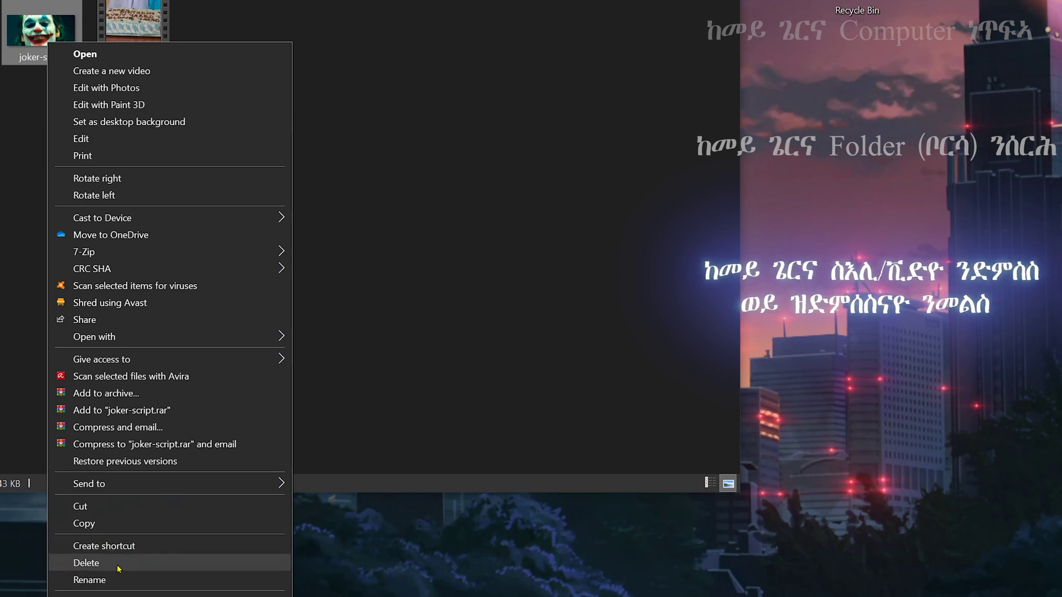
click(443, 287)
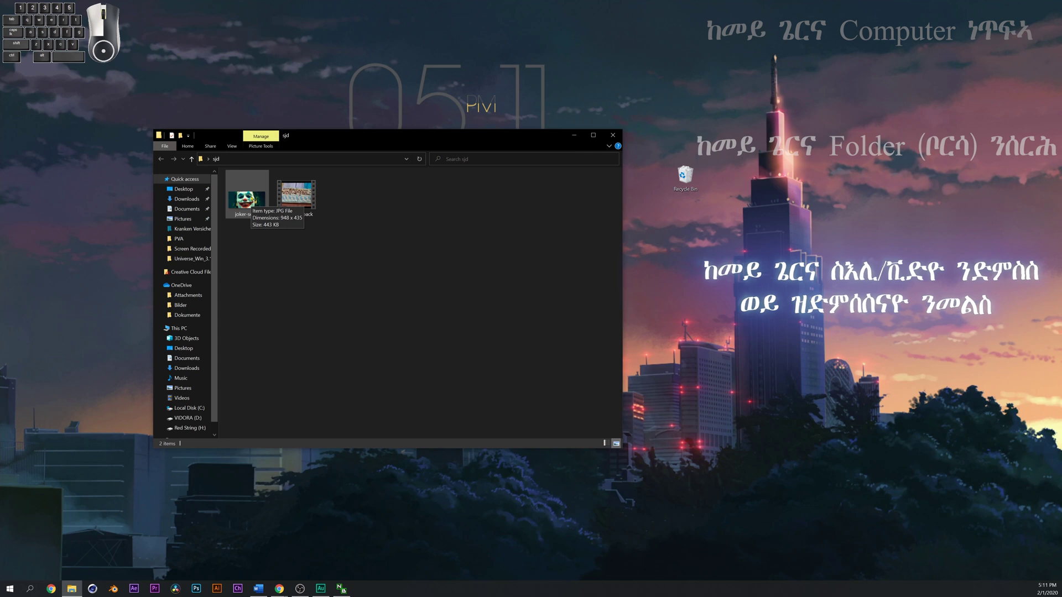
- Delete the joker-script picture from the sjd folder and close the folder window
click(251, 199)
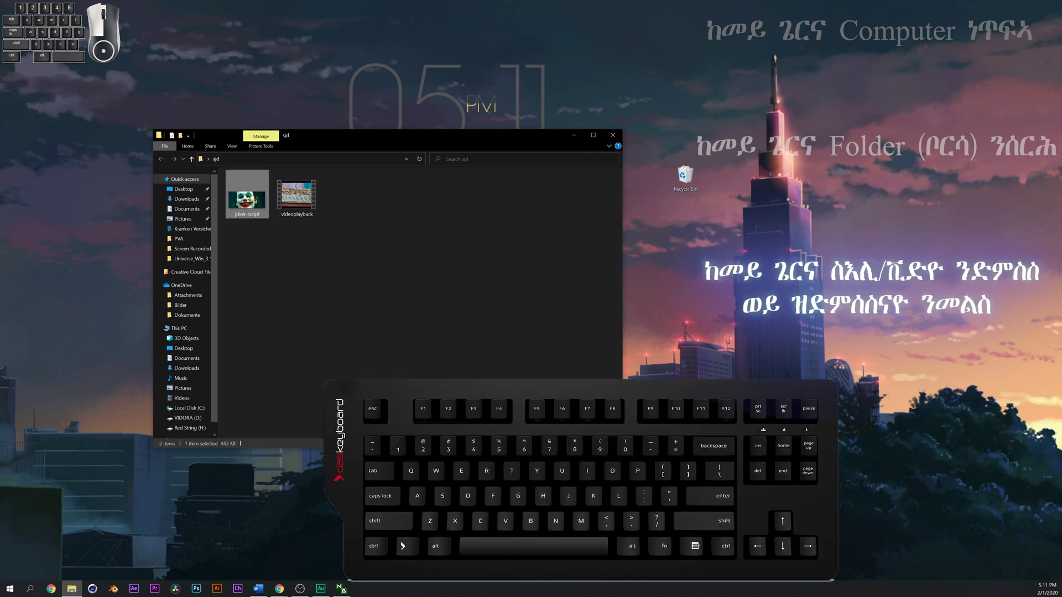
key(Delete)
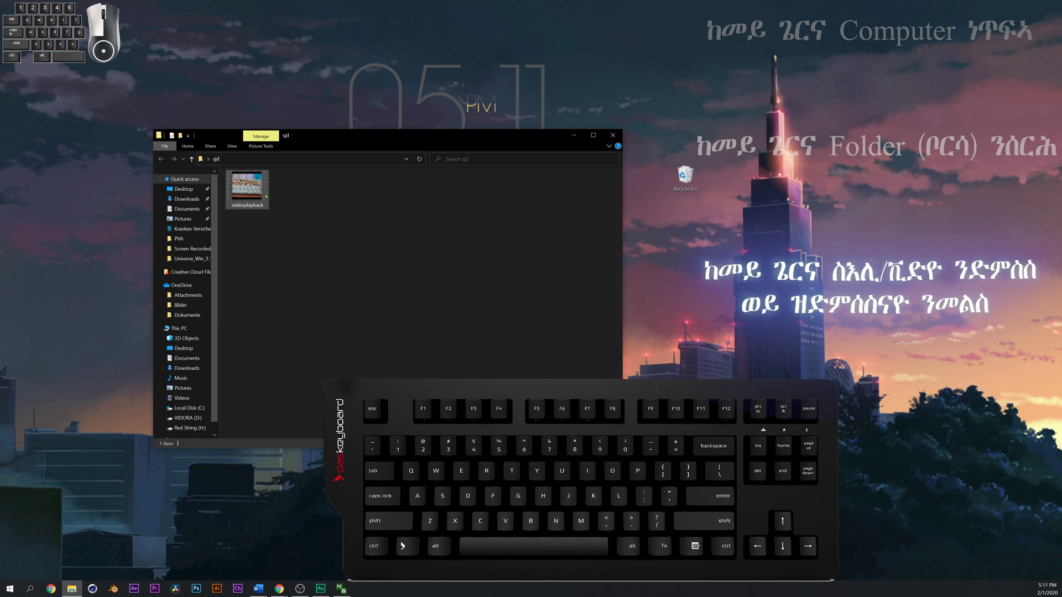
click(614, 136)
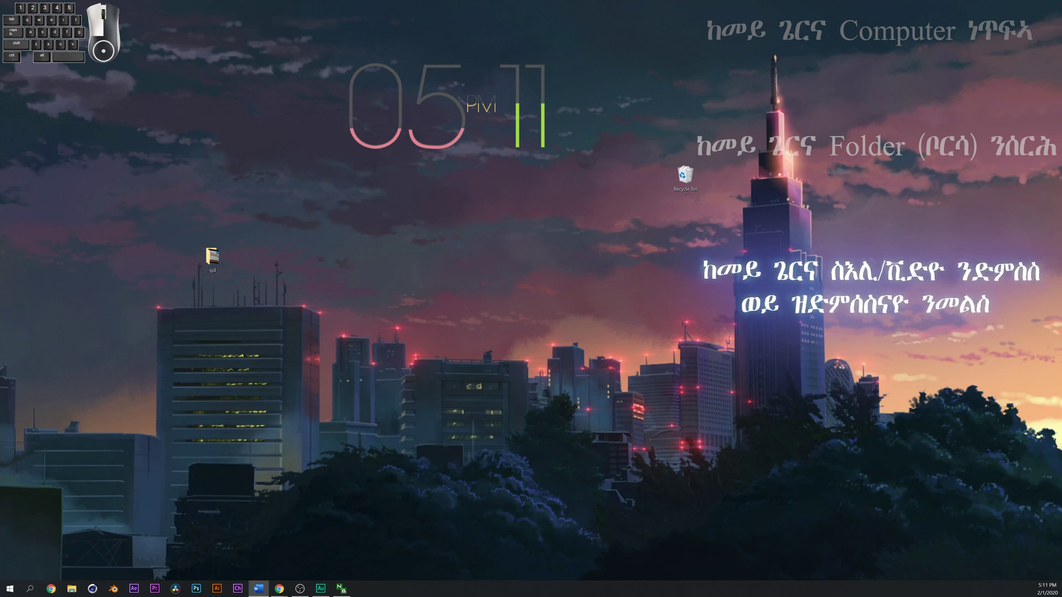
- Reopen the sjd folder, view the file options, including Delete, for the videoplayback video, and close the folder
double_click(220, 258)
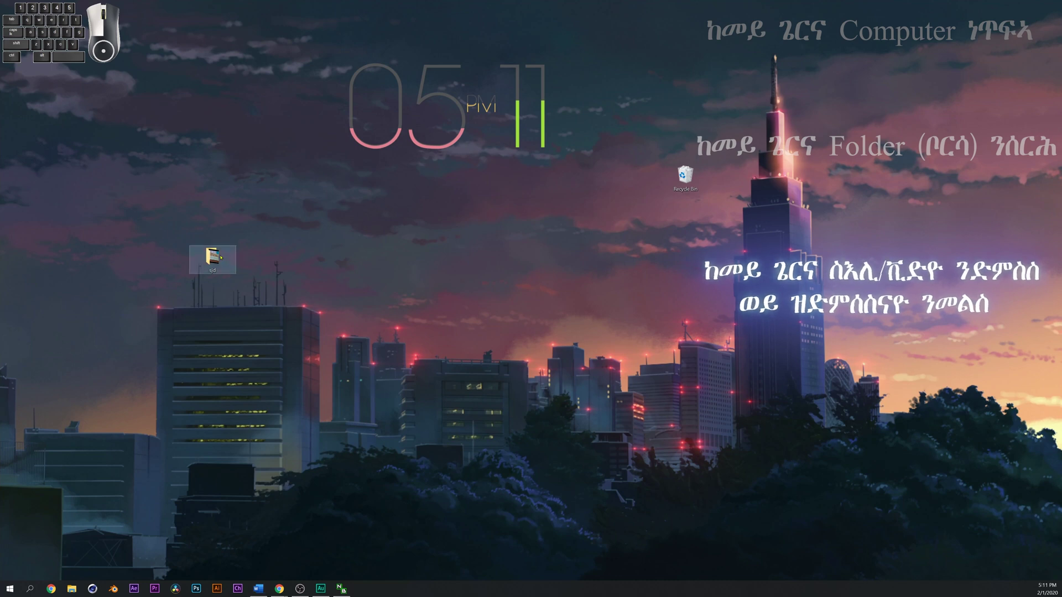
click(255, 210)
right_click(256, 209)
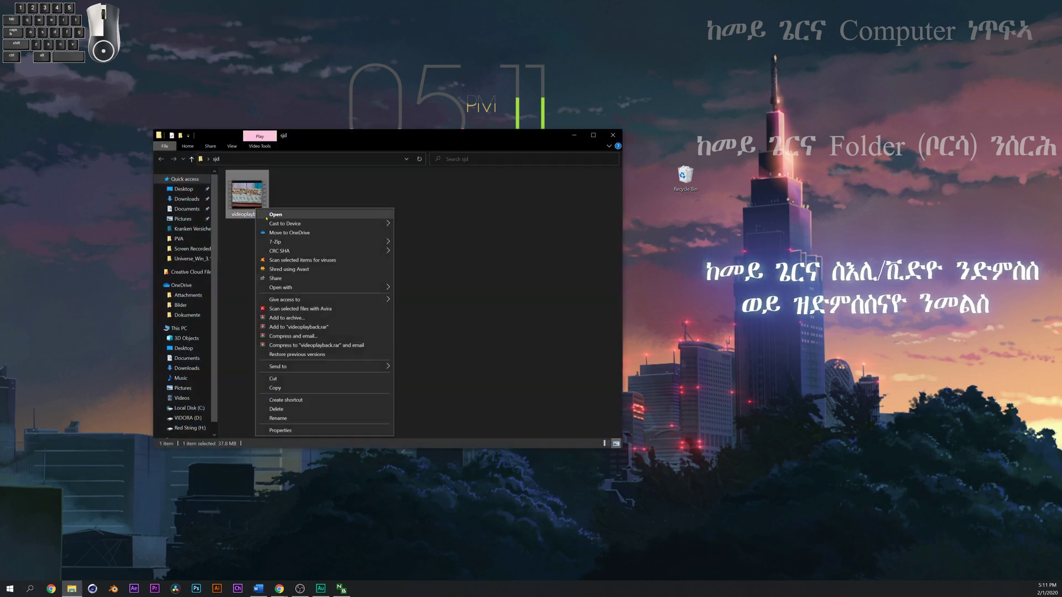
click(352, 407)
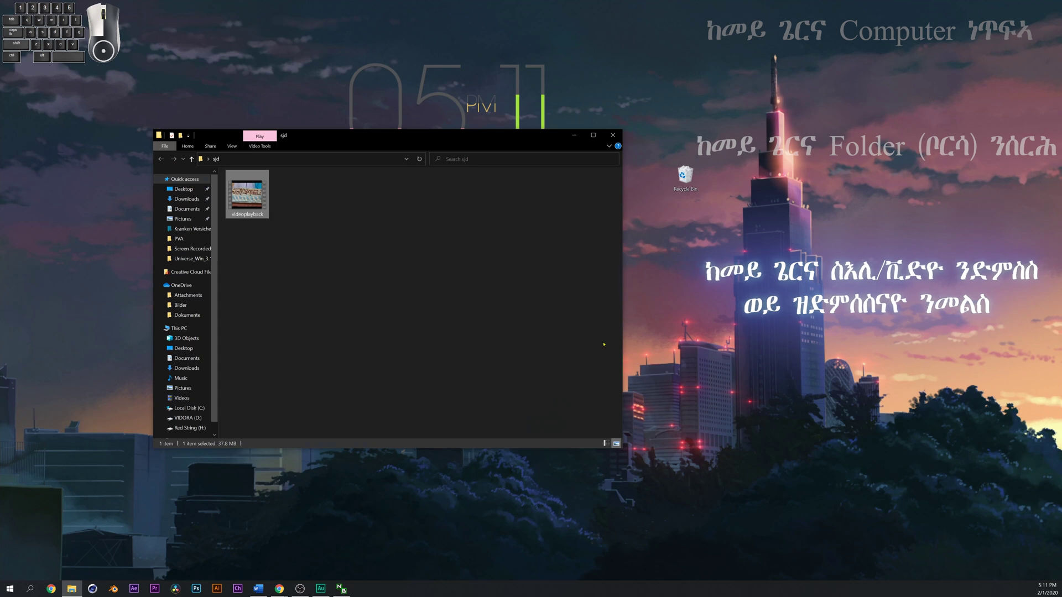
key(alt+F4)
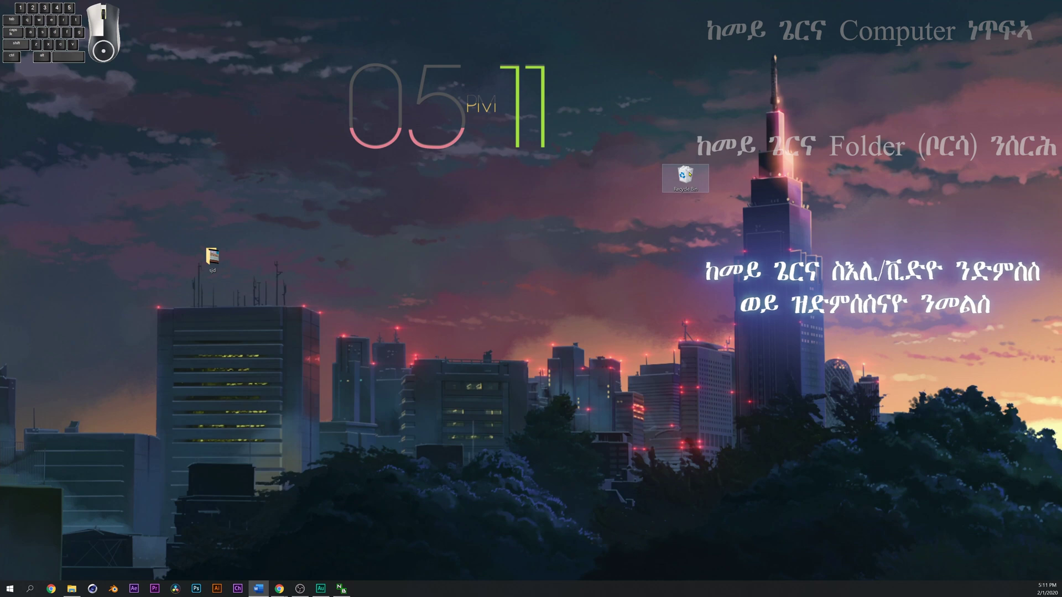
- Open the Recycle Bin from the desktop and view the Restore and Delete options for the free-3d-map-generator-action archive
double_click(689, 174)
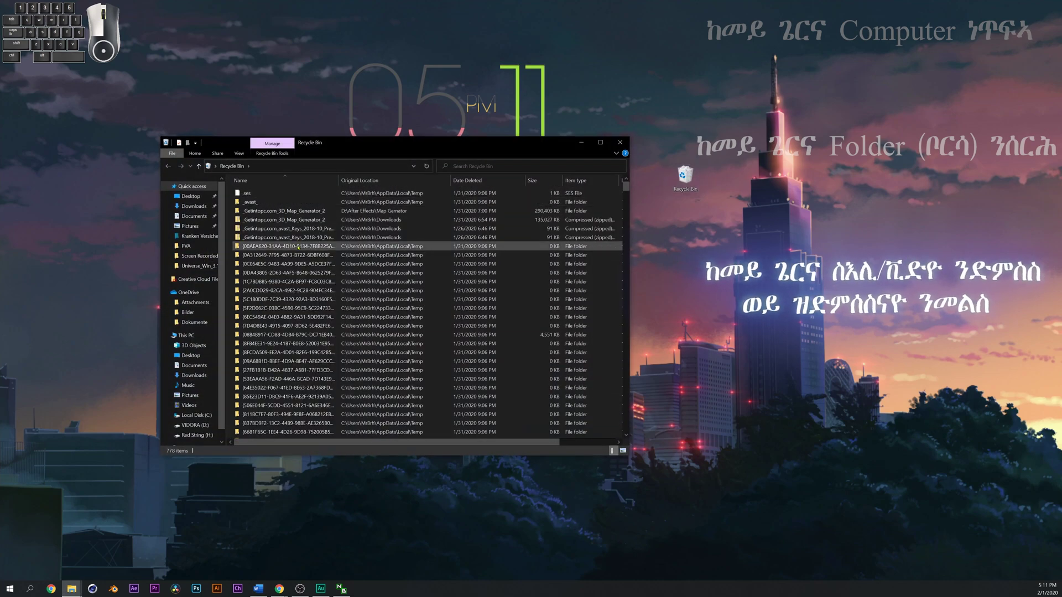
scroll(299, 247, down, 15)
scroll(305, 258, down, 20)
scroll(301, 279, down, 20)
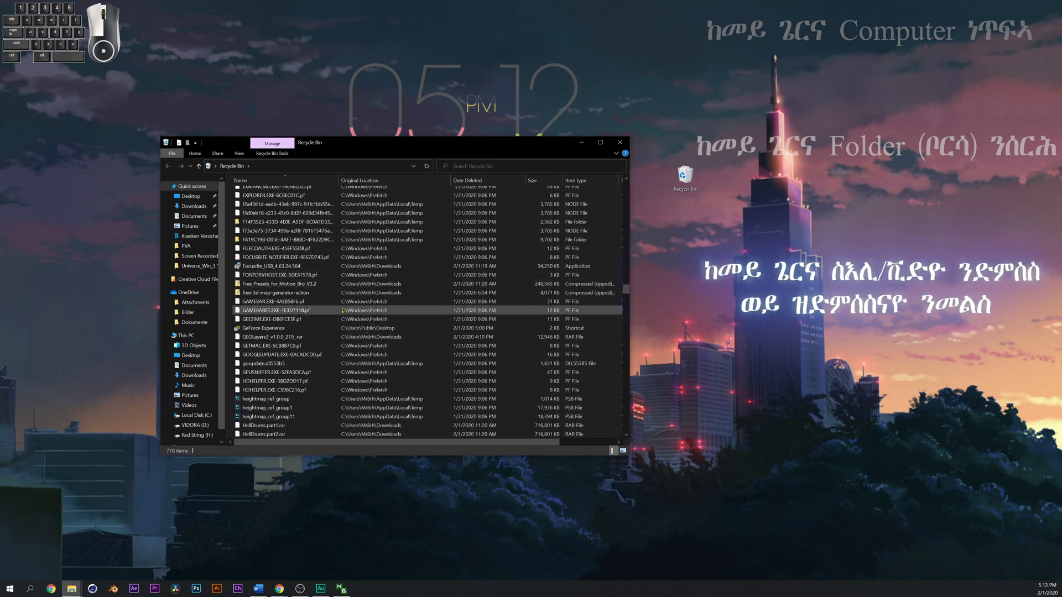
right_click(265, 293)
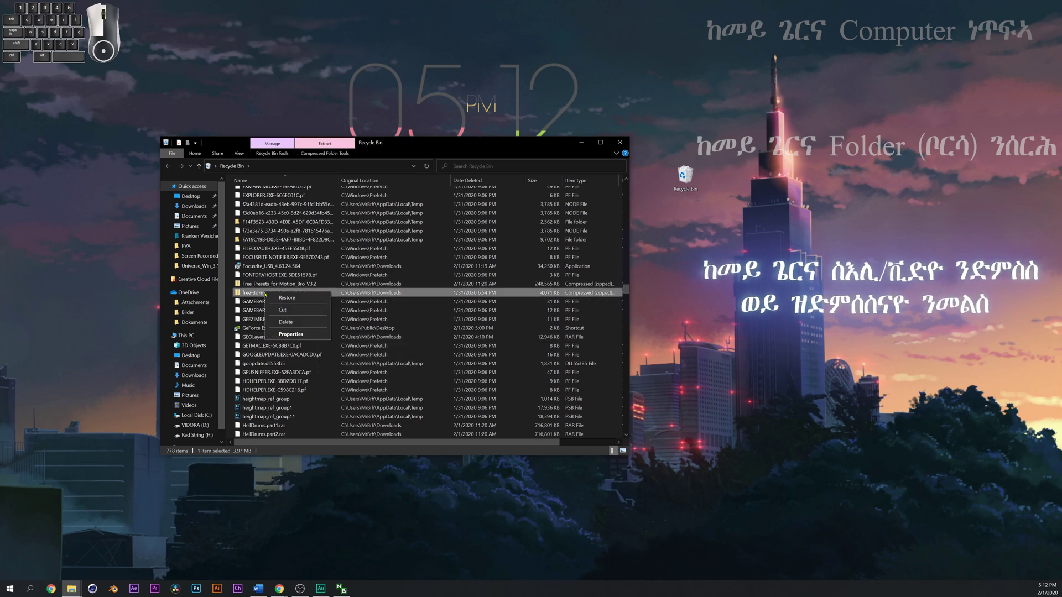
click(259, 363)
- Look through the rest of the Recycle Bin's list of deleted items for the recently deleted picture and folder
scroll(262, 376, down, 20)
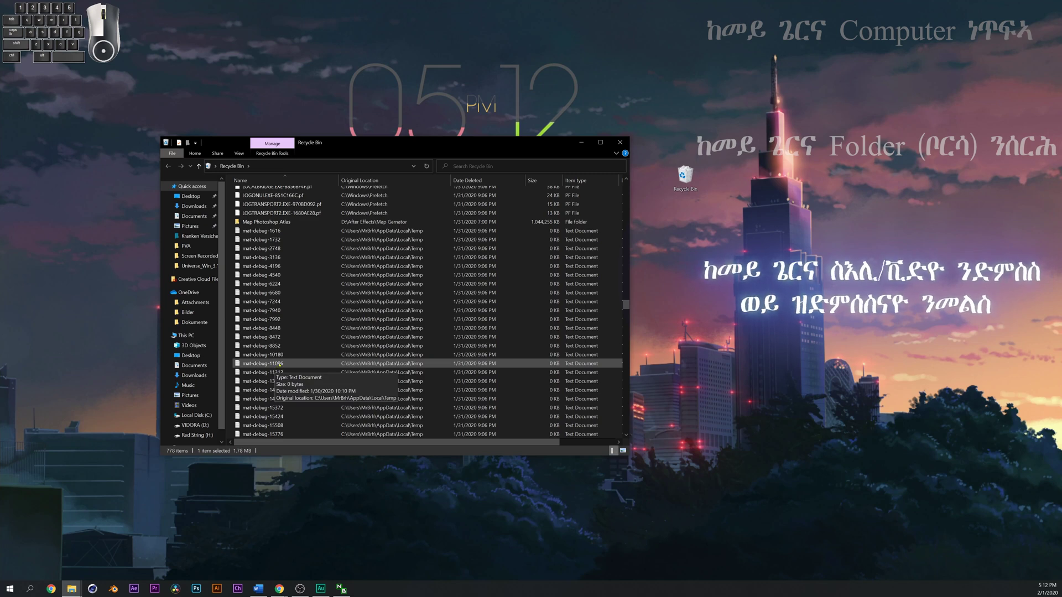
scroll(282, 364, down, 20)
scroll(282, 364, down, 10)
scroll(282, 365, down, 15)
scroll(282, 365, down, 4)
scroll(282, 365, down, 4)
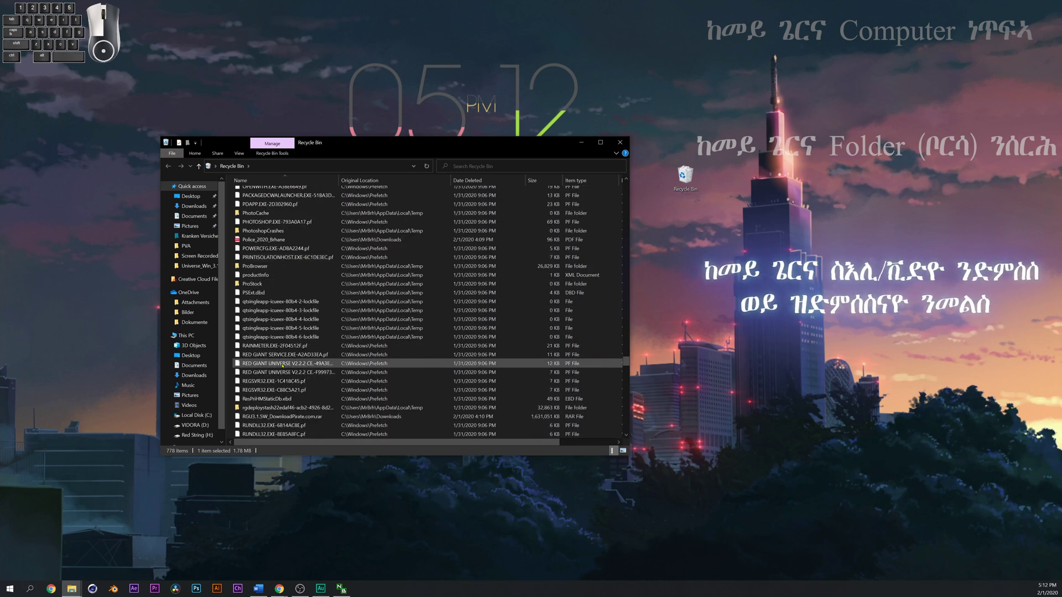
scroll(282, 365, down, 15)
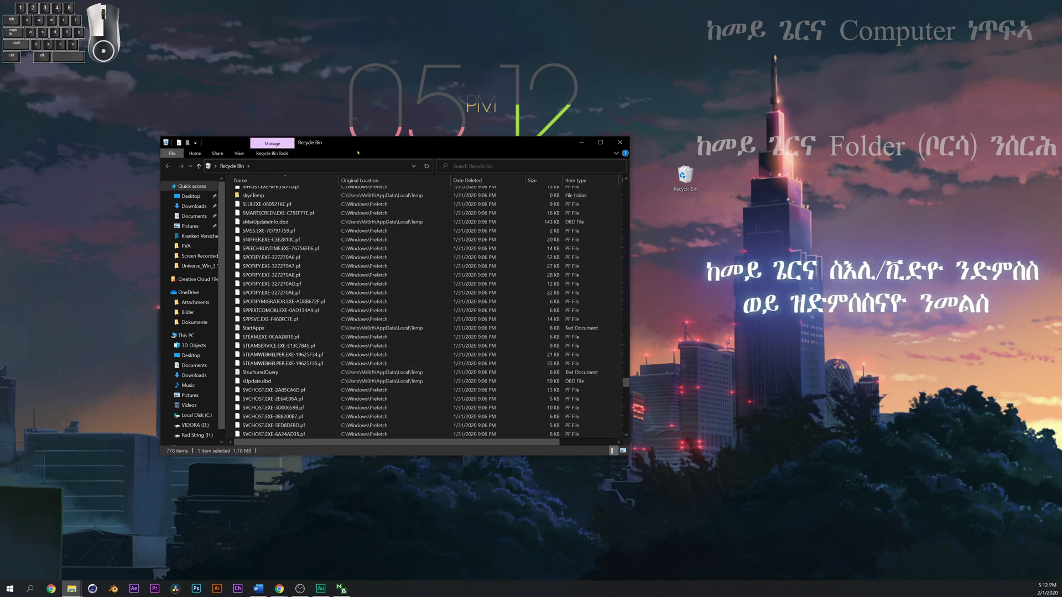
scroll(409, 249, down, 10)
drag(387, 145, 486, 132)
scroll(382, 286, down, 10)
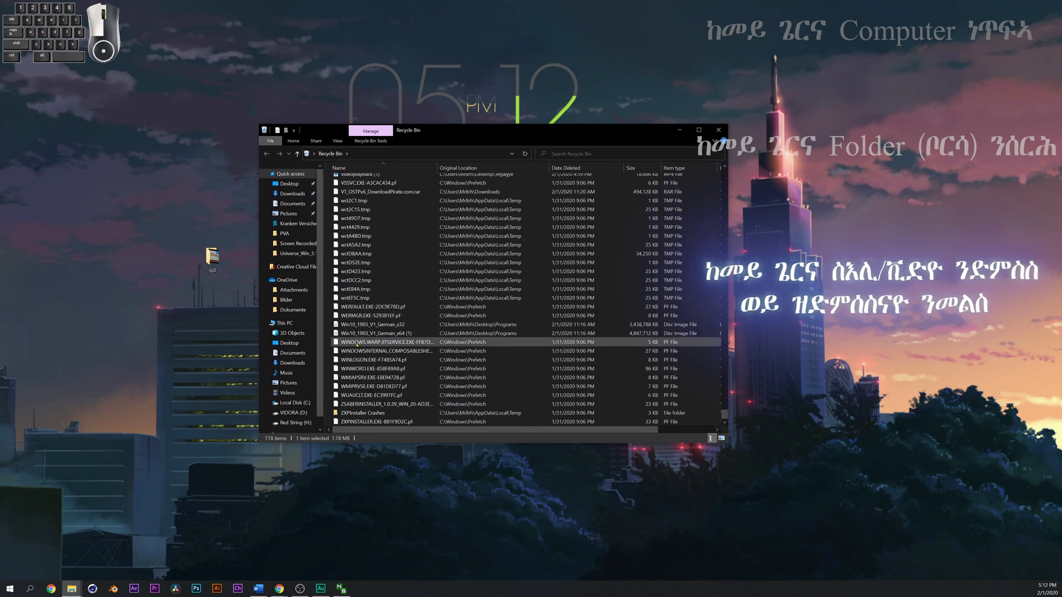
drag(633, 133, 492, 140)
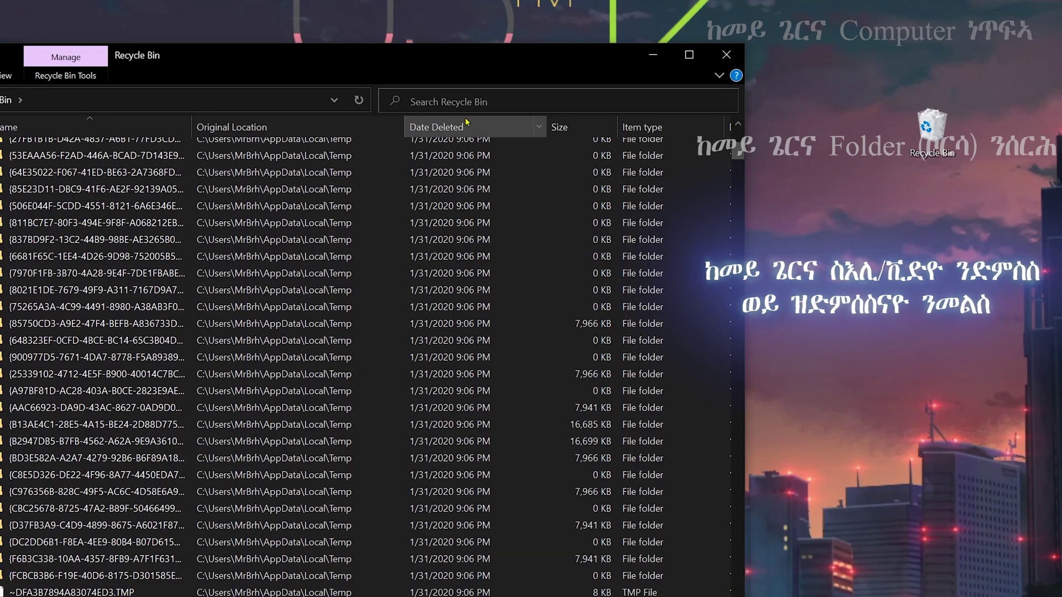
- Search the Recycle Bin for "sj"
click(429, 109)
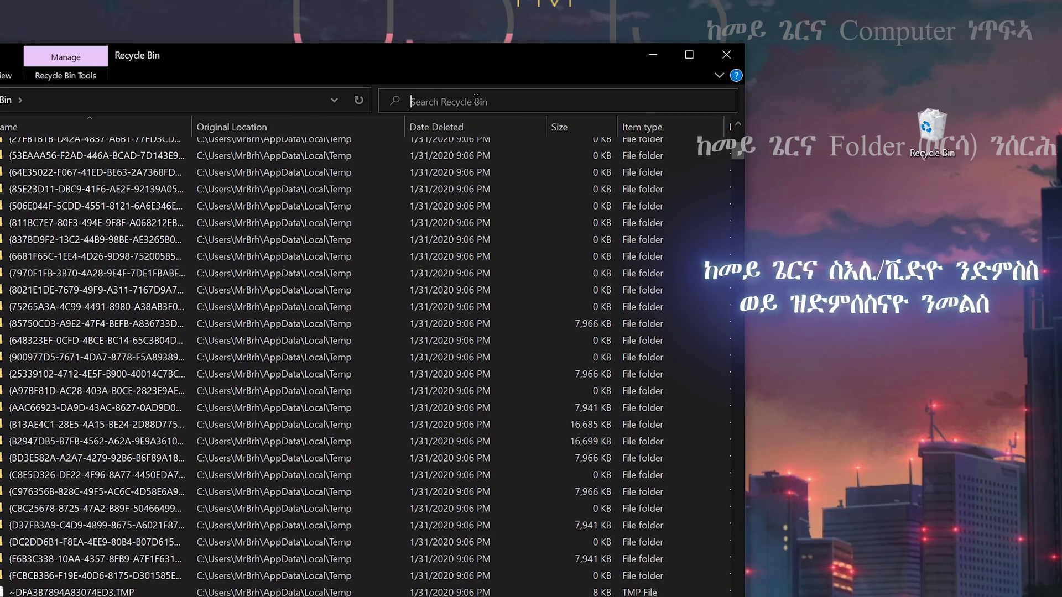
text(sj)
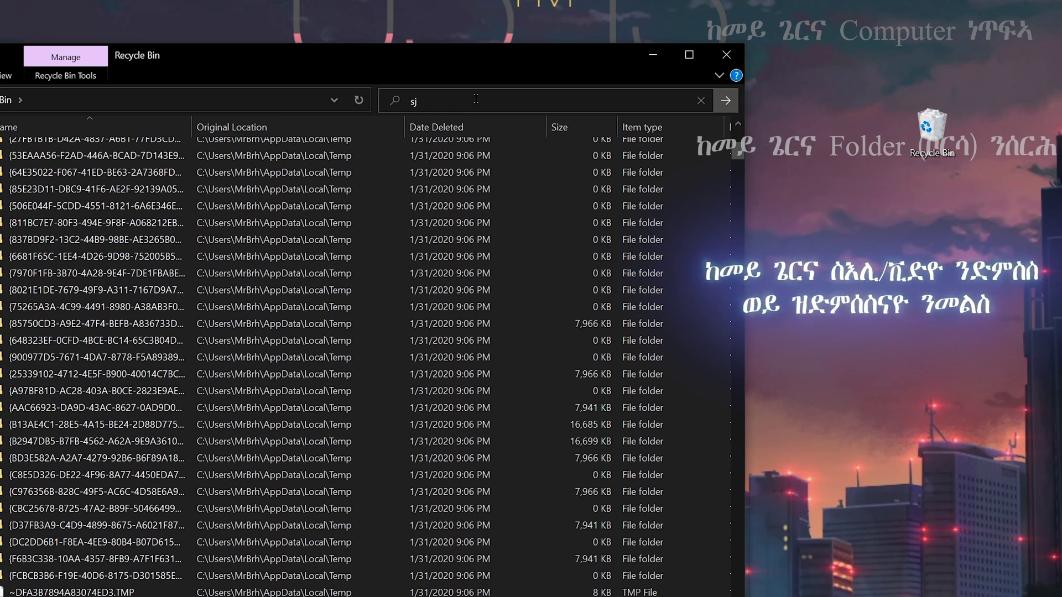
key(Return)
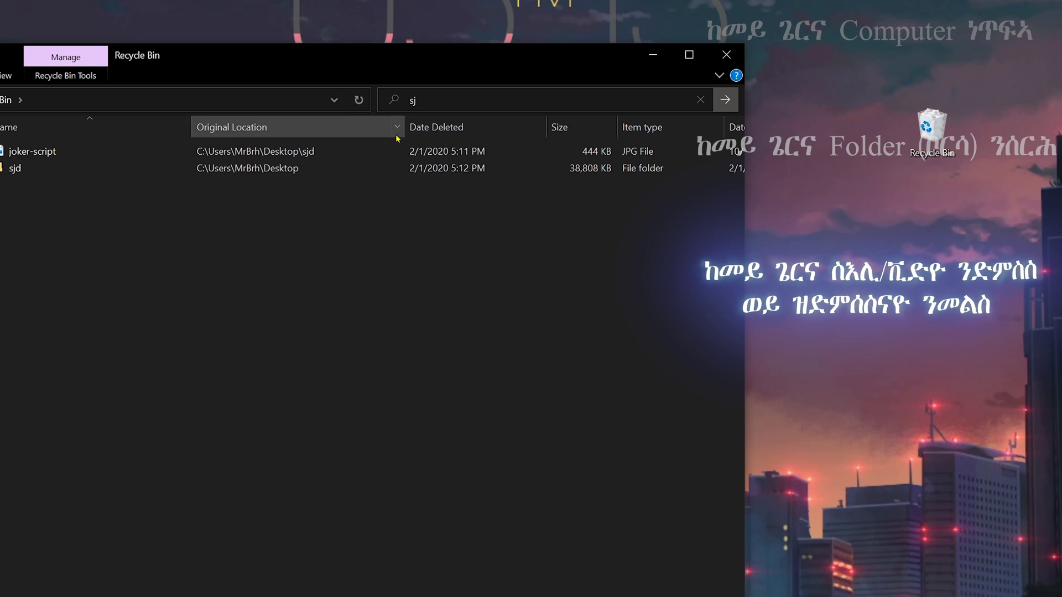
- Restore the deleted sjd folder from the Recycle Bin search results to the desktop
drag(367, 74, 868, 132)
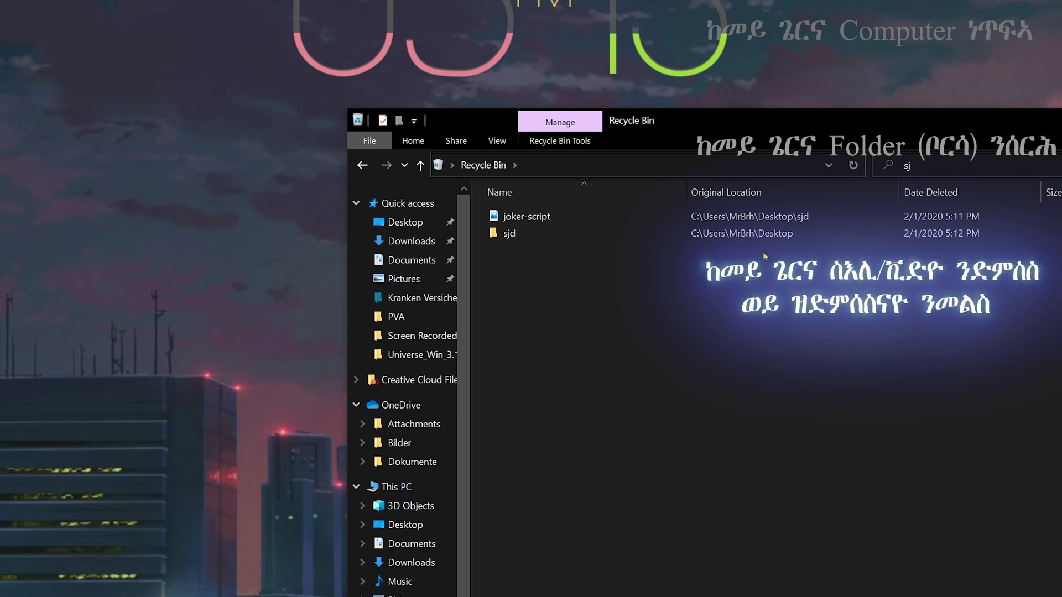
mouse_move(586, 237)
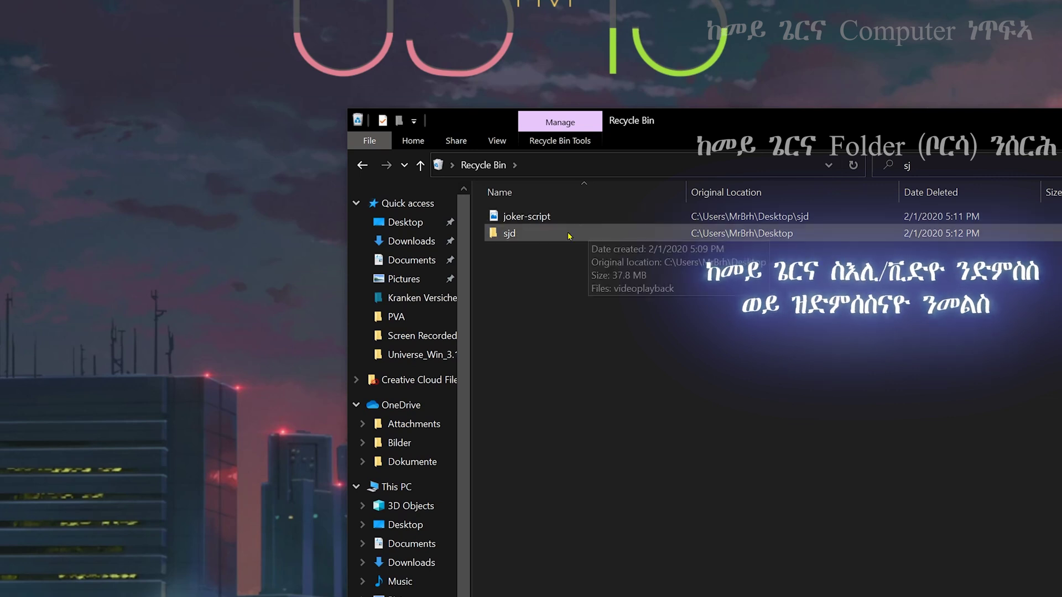
right_click(513, 235)
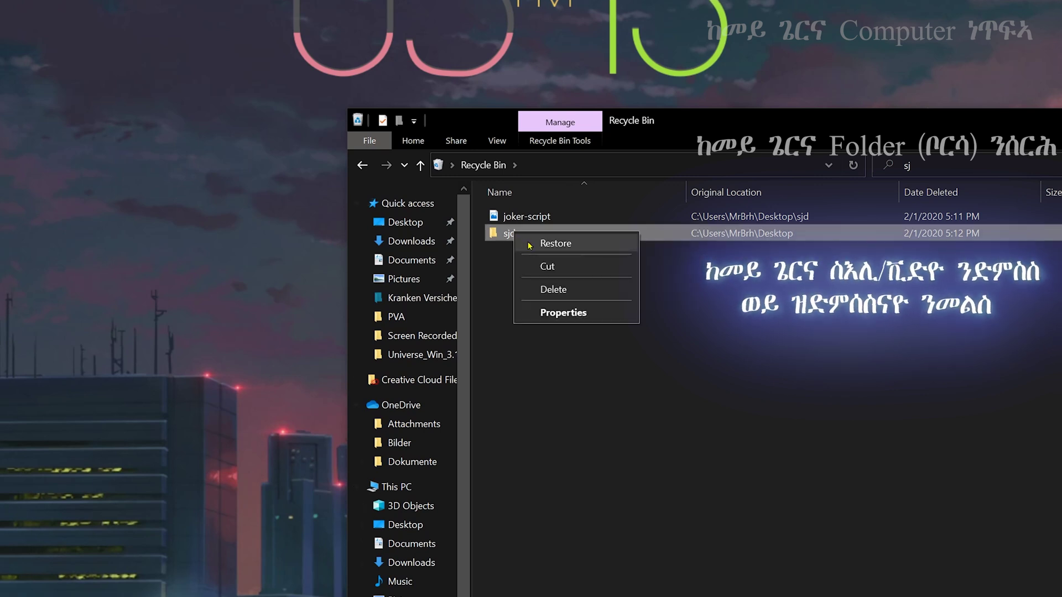
click(572, 248)
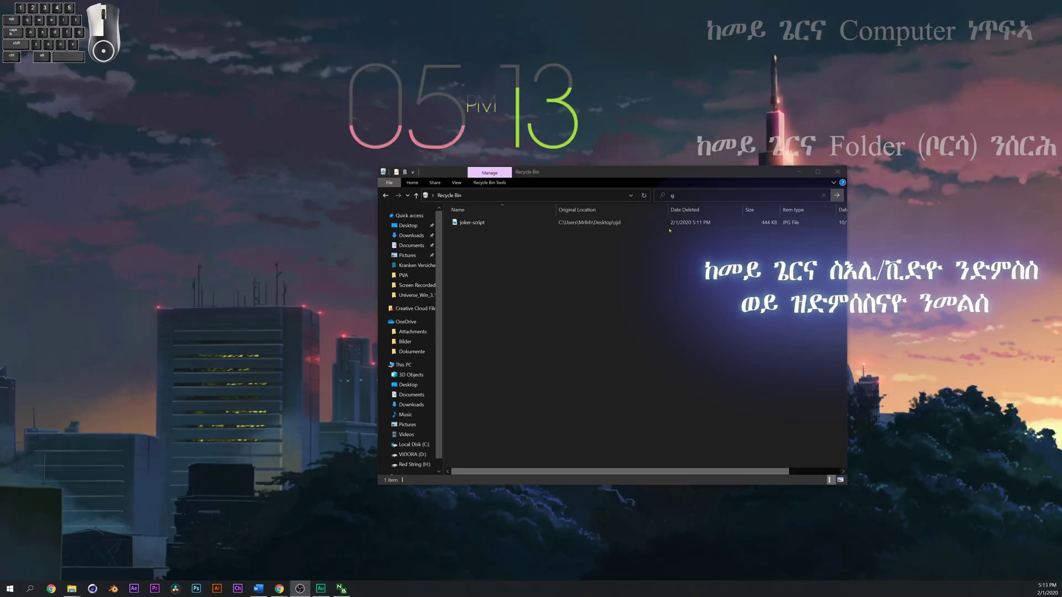
- Restore the deleted joker-script picture from the Recycle Bin to its original sjd folder
drag(658, 177, 472, 229)
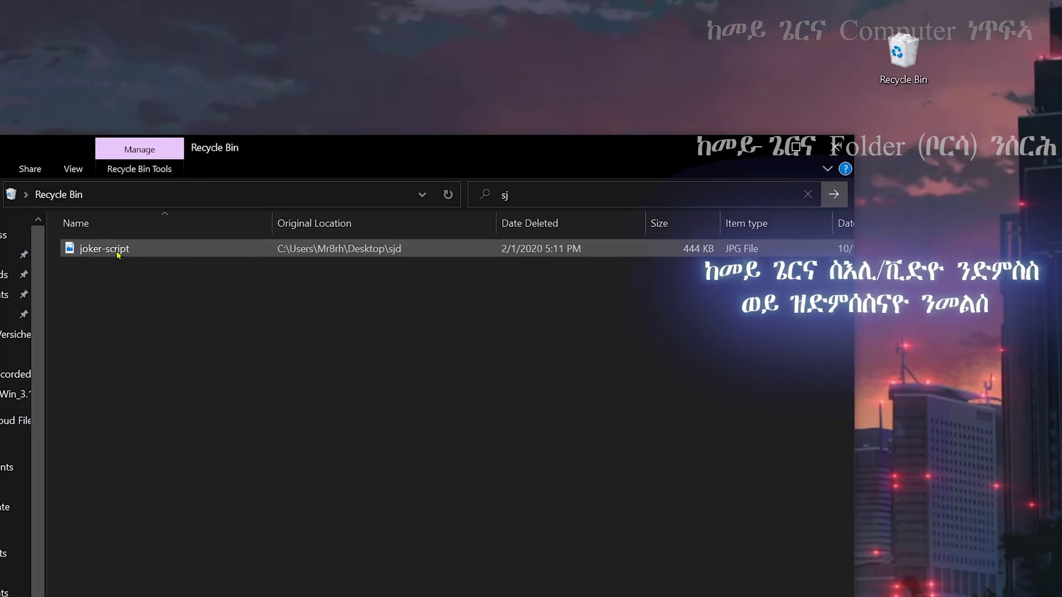
right_click(117, 254)
click(177, 264)
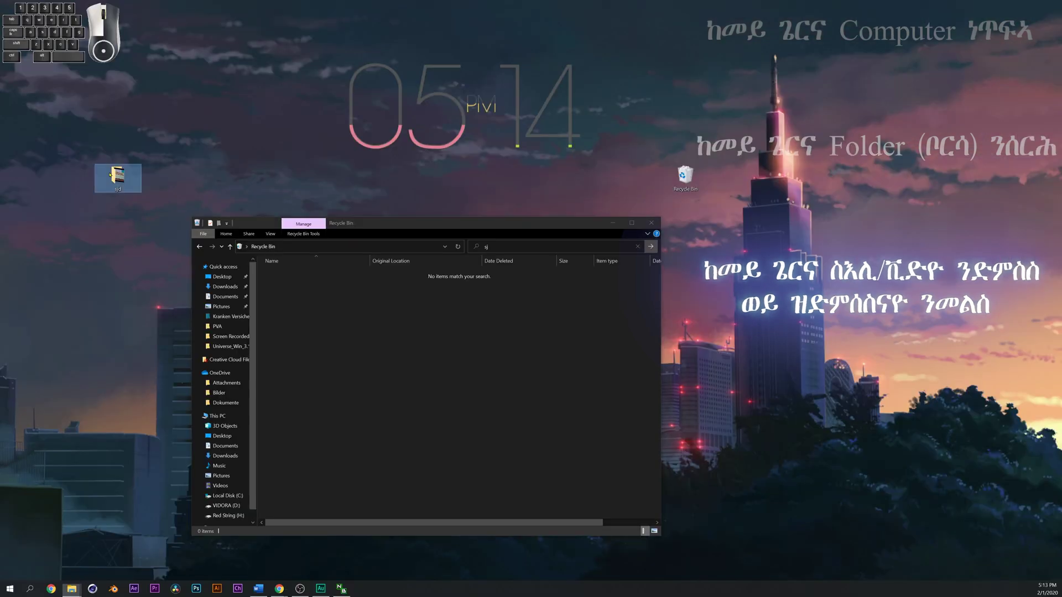
- Open the restored sjd folder on the desktop, check its picture and video, and close the folder and Recycle Bin windows
double_click(114, 176)
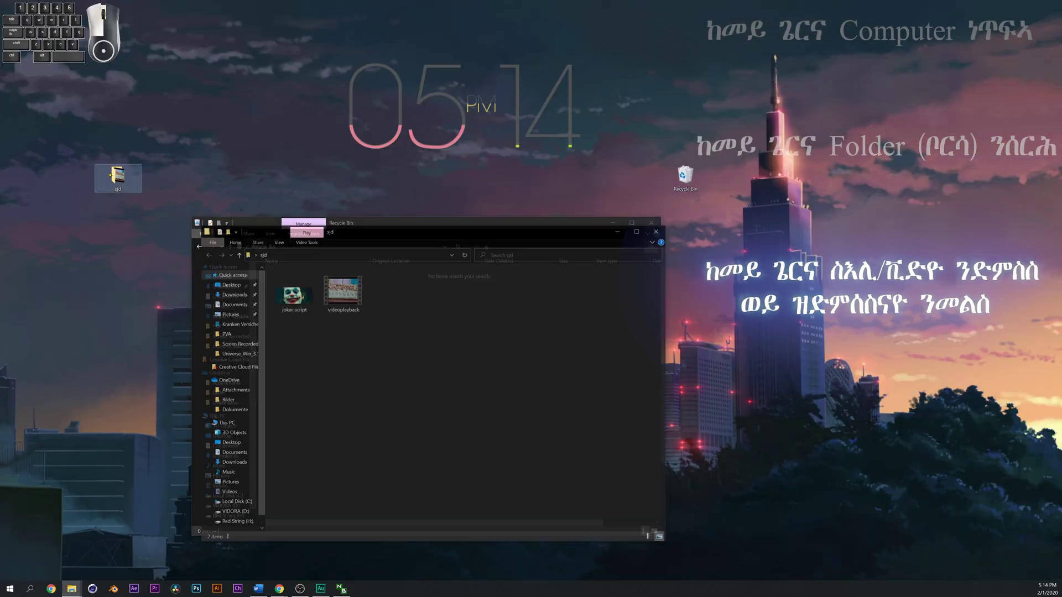
drag(414, 334, 330, 288)
click(658, 229)
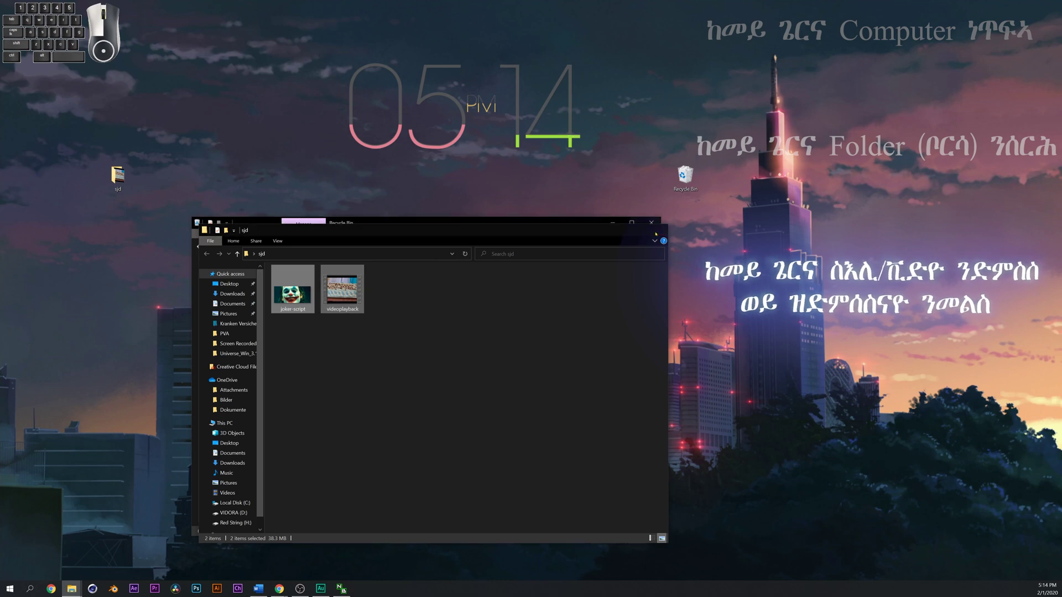
click(658, 223)
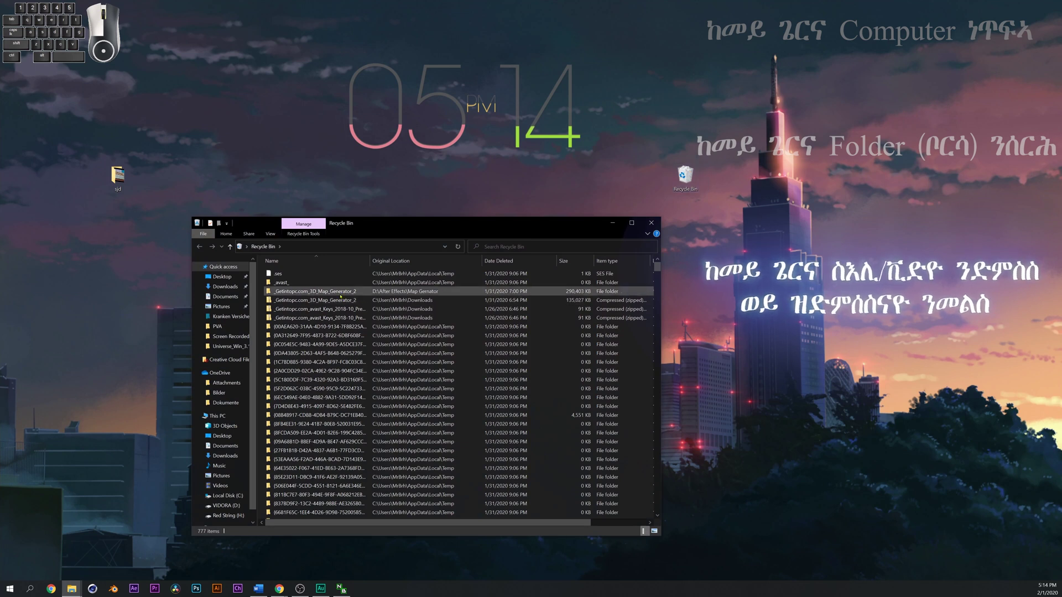
- Permanently delete the _avast_ folder from the Recycle Bin
click(291, 282)
key(Delete)
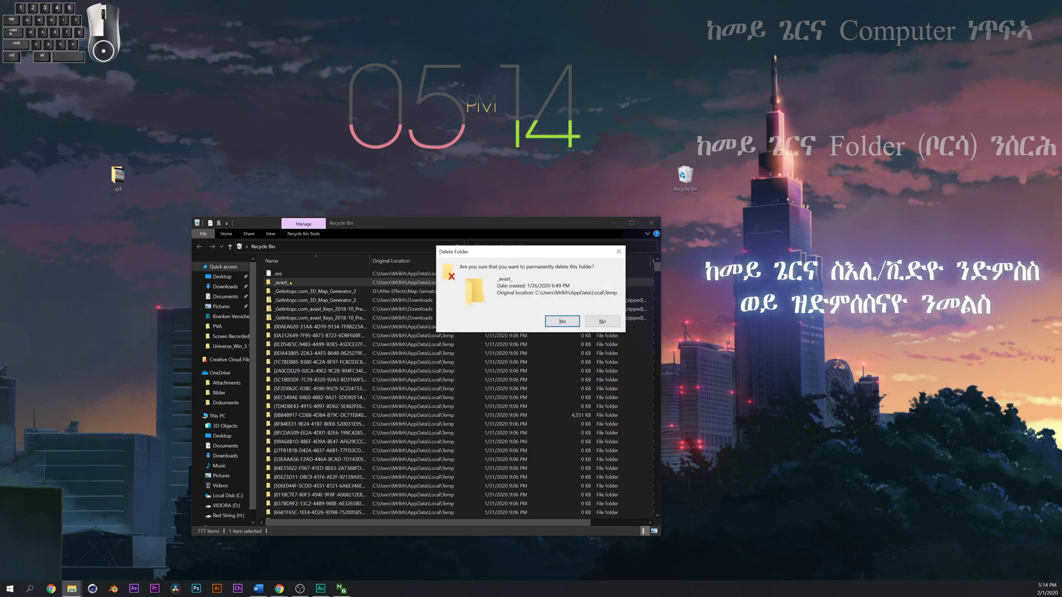
drag(508, 248, 225, 223)
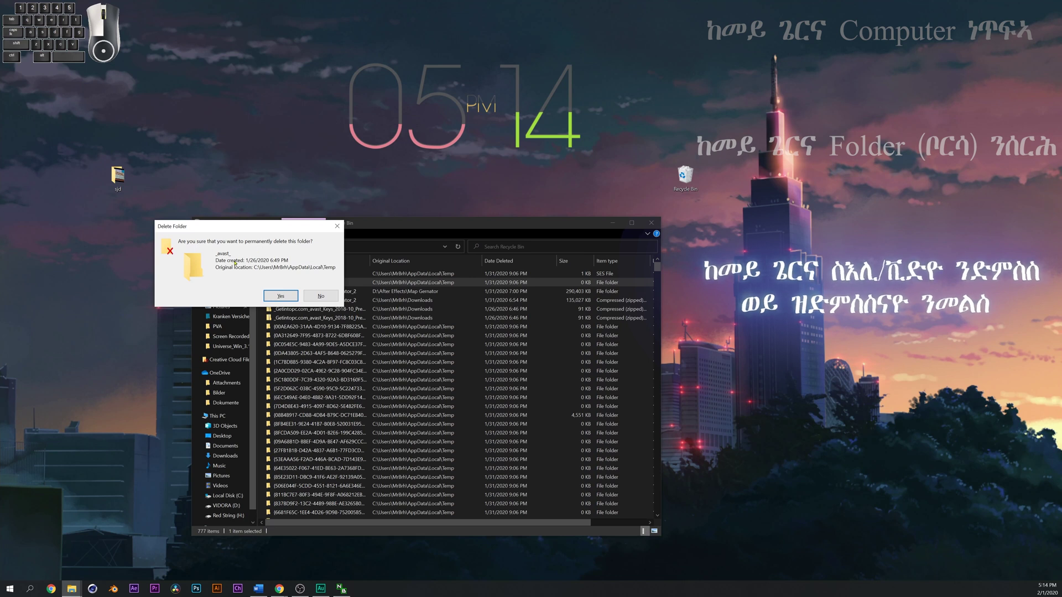
click(289, 294)
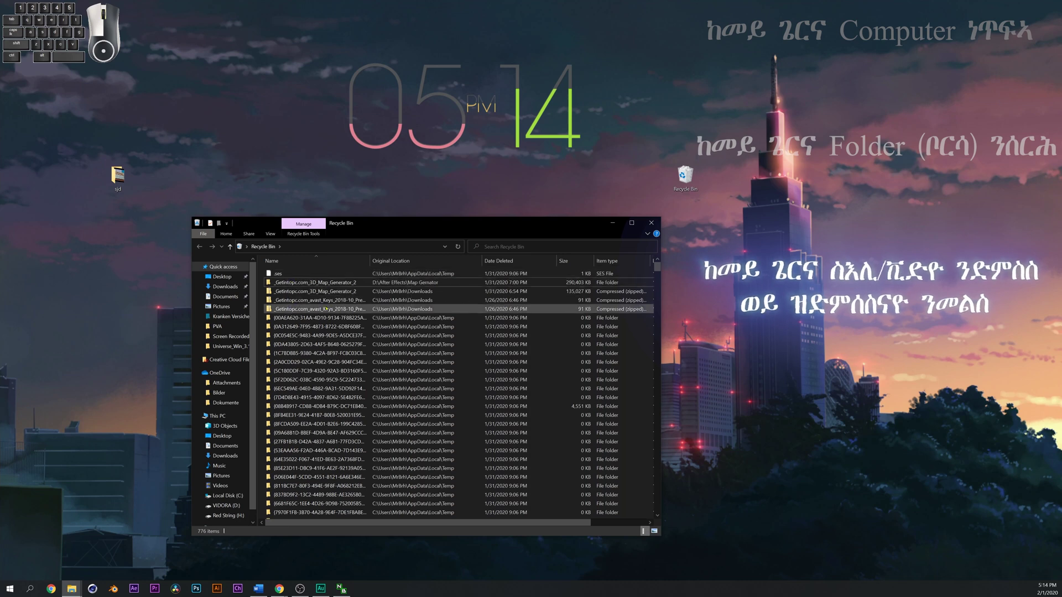
- Permanently delete all items from the Recycle Bin, granting administrator permission for all current items
scroll(326, 311, down, 10)
scroll(326, 311, down, 20)
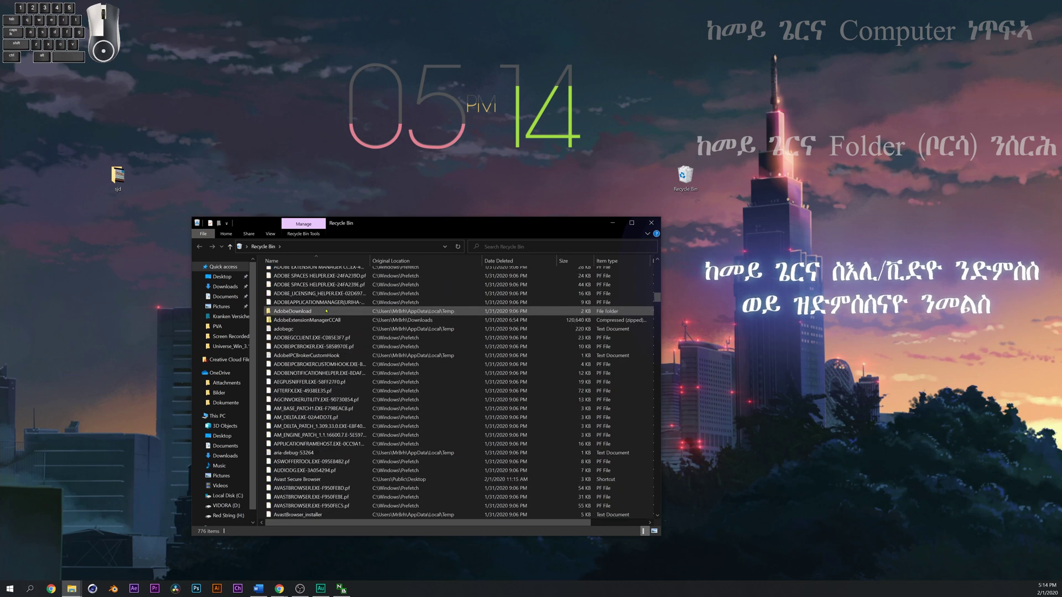
scroll(326, 311, down, 20)
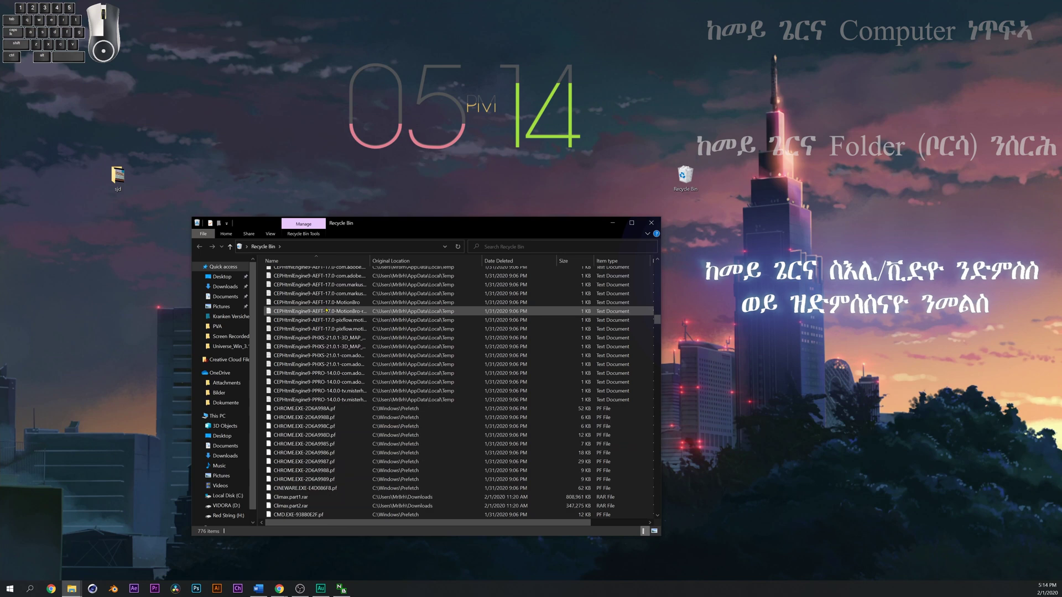
scroll(326, 311, down, 10)
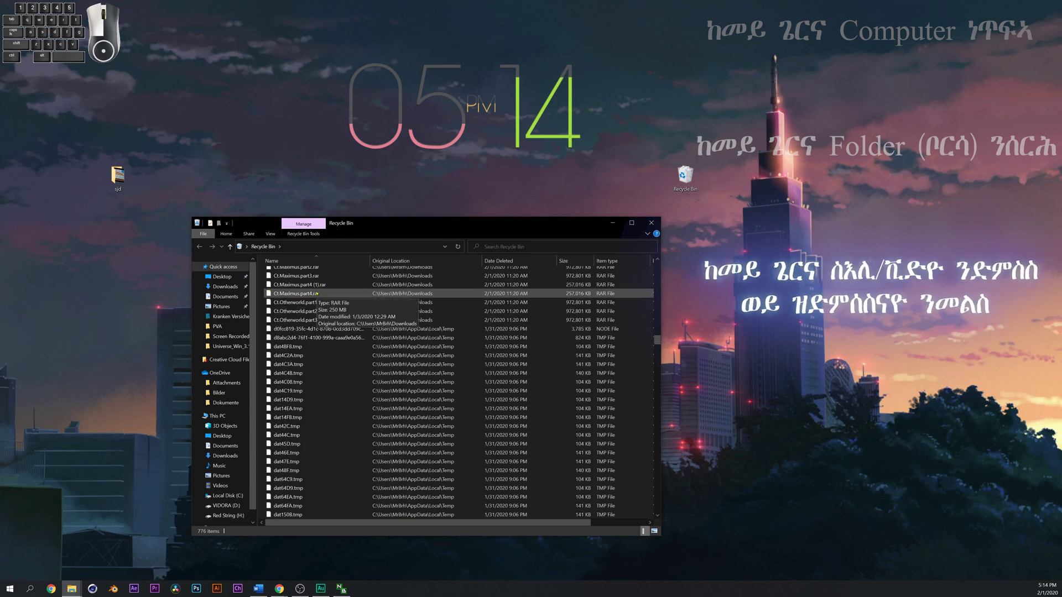
scroll(320, 293, up, 12)
scroll(320, 301, up, 6)
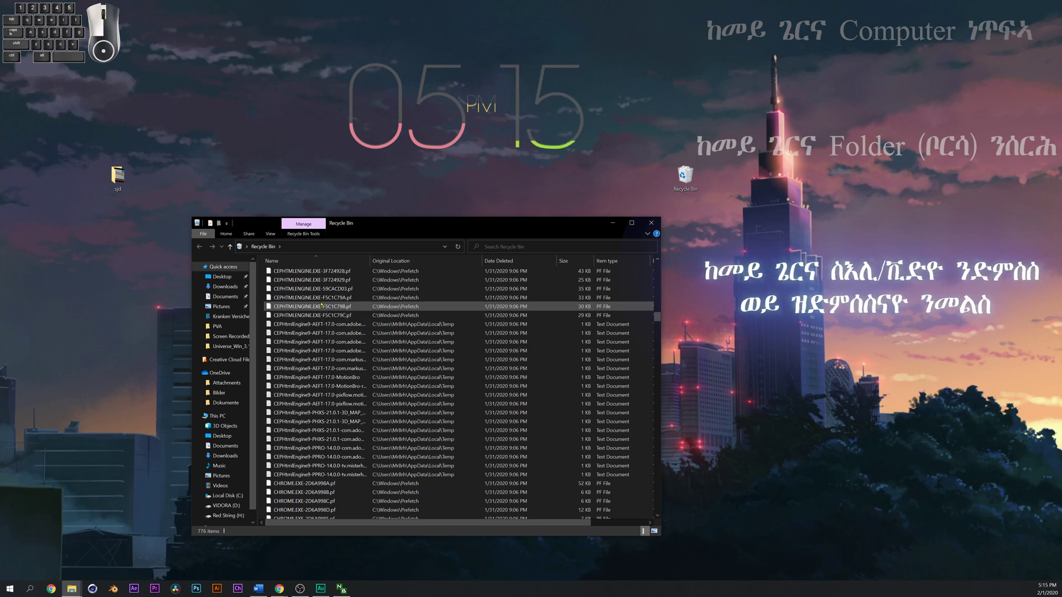
key(ctrl+a)
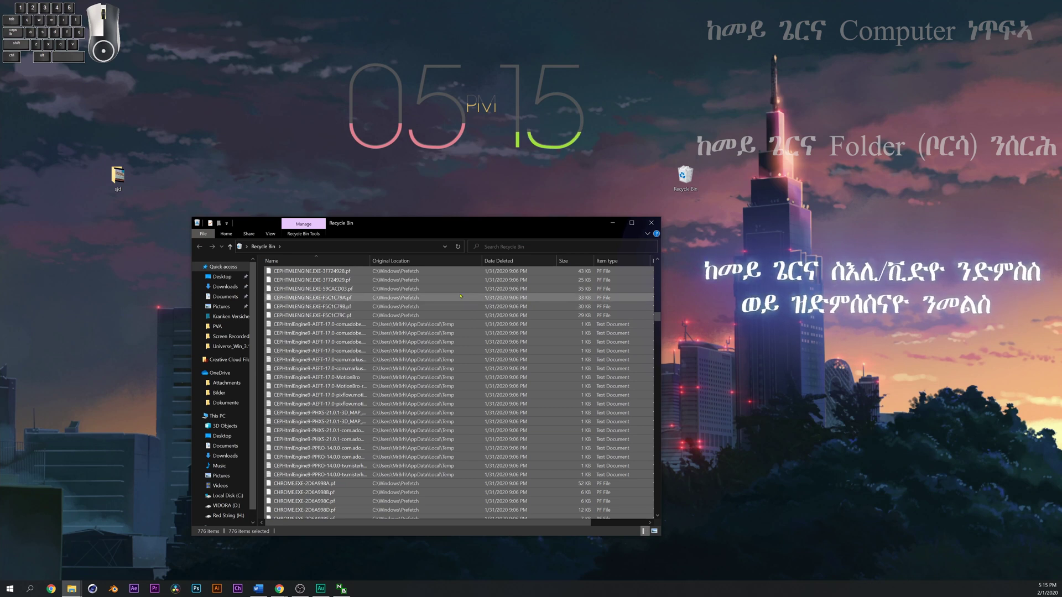
key(Delete)
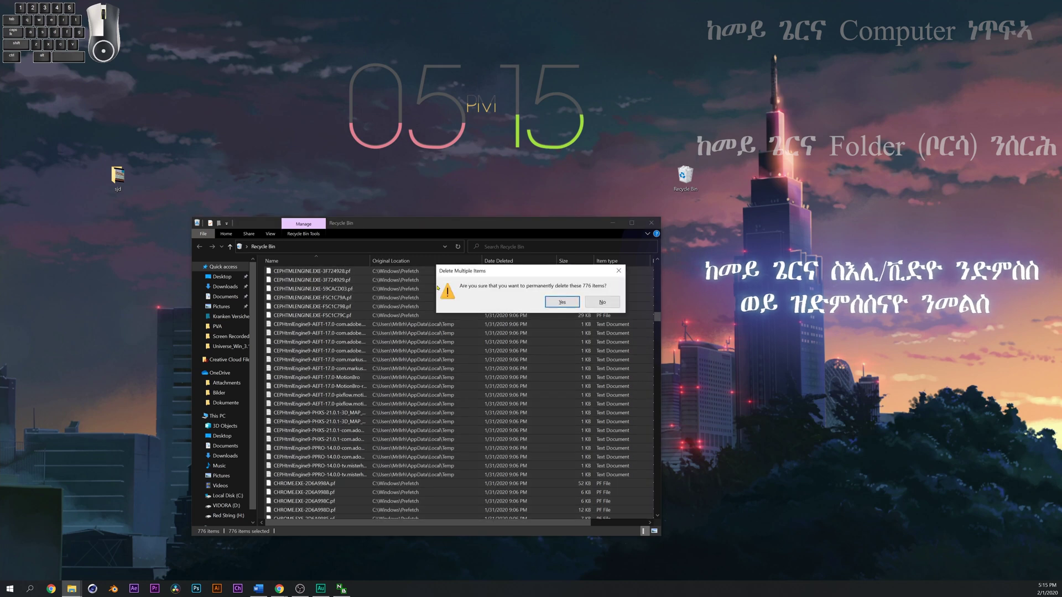
click(561, 302)
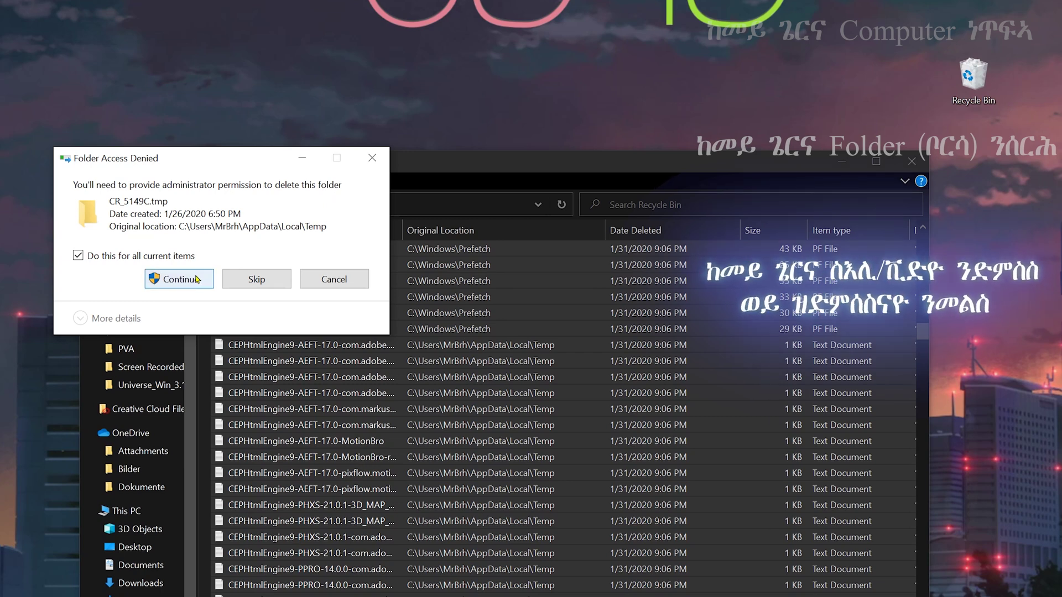
click(179, 279)
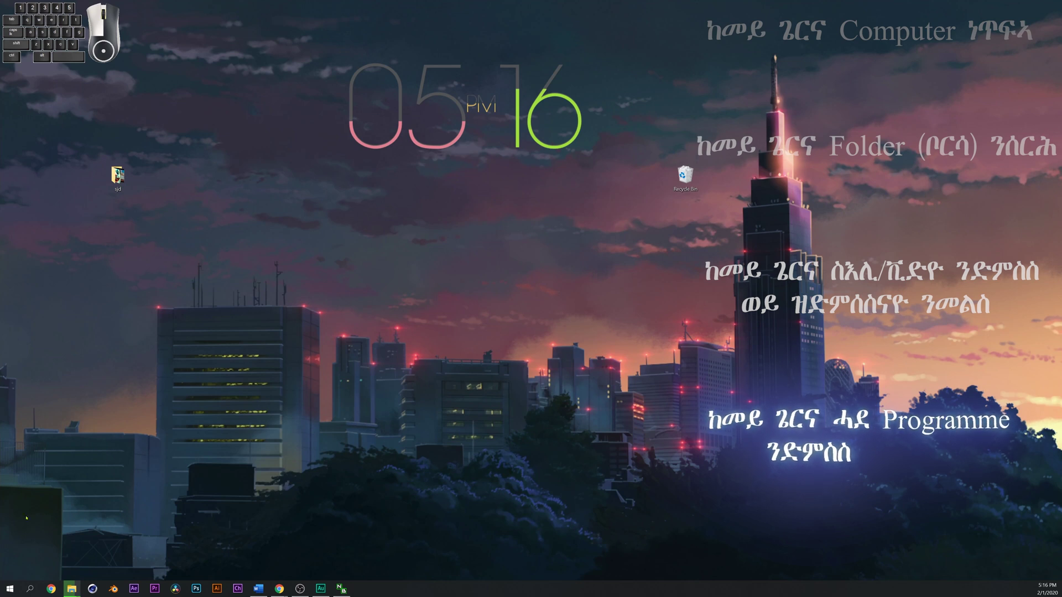
- Open the Apps & features page in Windows Settings
click(9, 589)
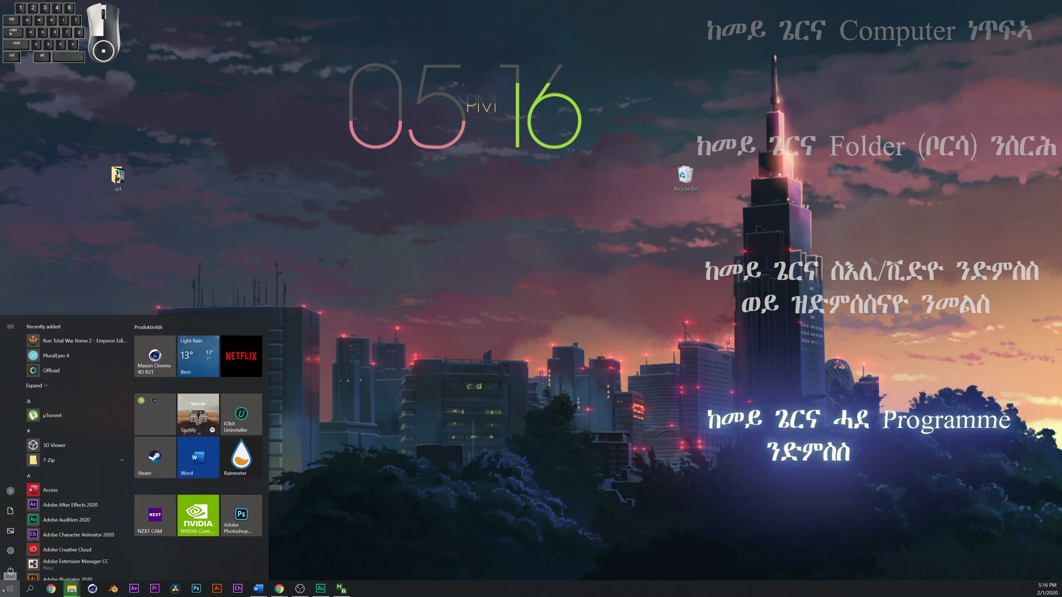
mouse_move(11, 552)
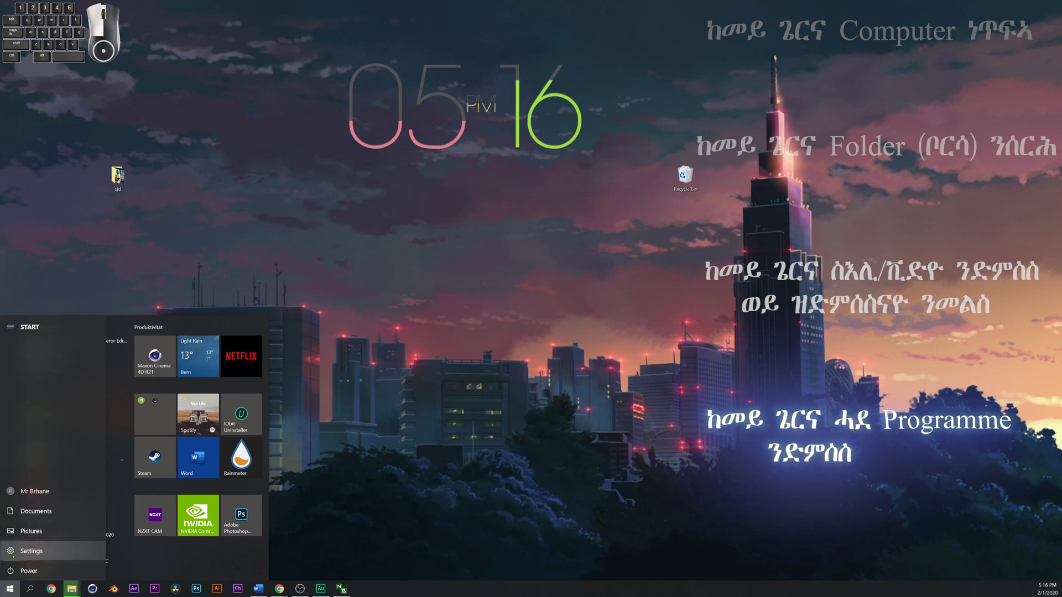
click(12, 552)
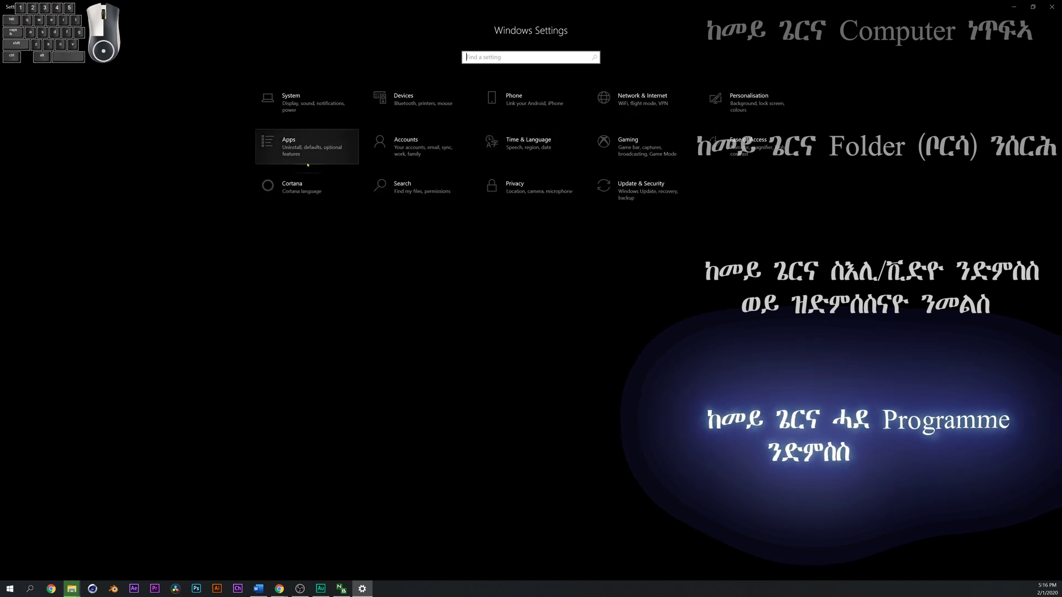
click(289, 145)
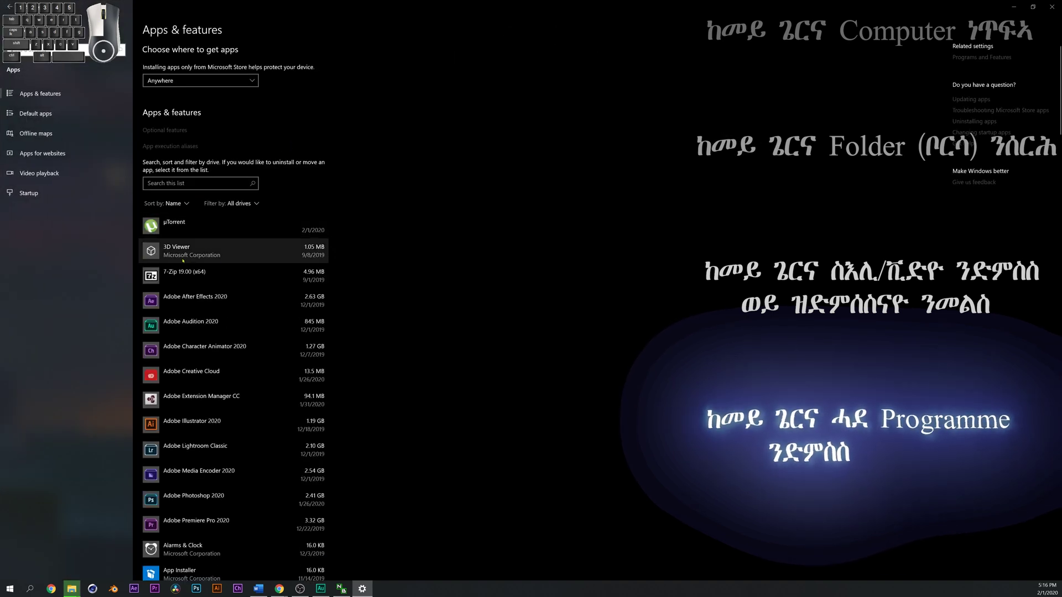
- Uninstall the XING app from the list of installed apps
scroll(196, 256, down, 20)
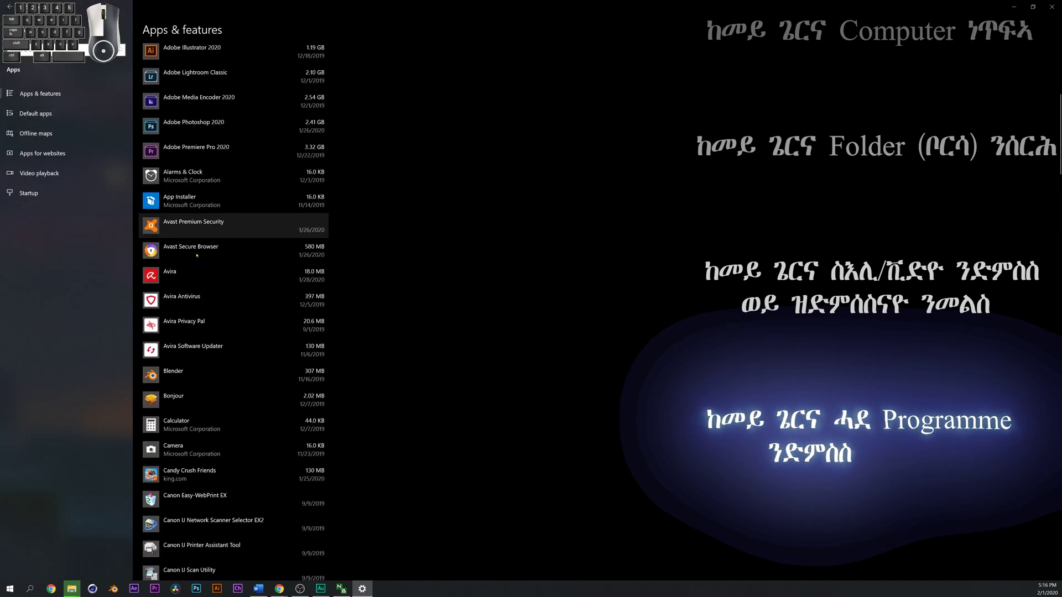
scroll(196, 254, down, 5)
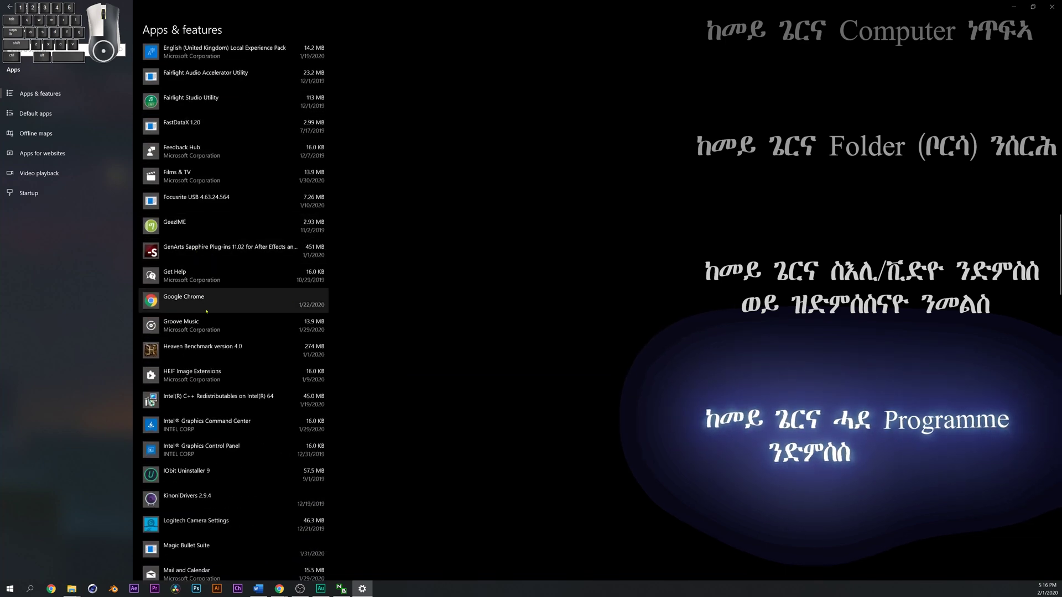
scroll(217, 381, down, 3)
scroll(217, 382, down, 10)
scroll(217, 383, down, 12)
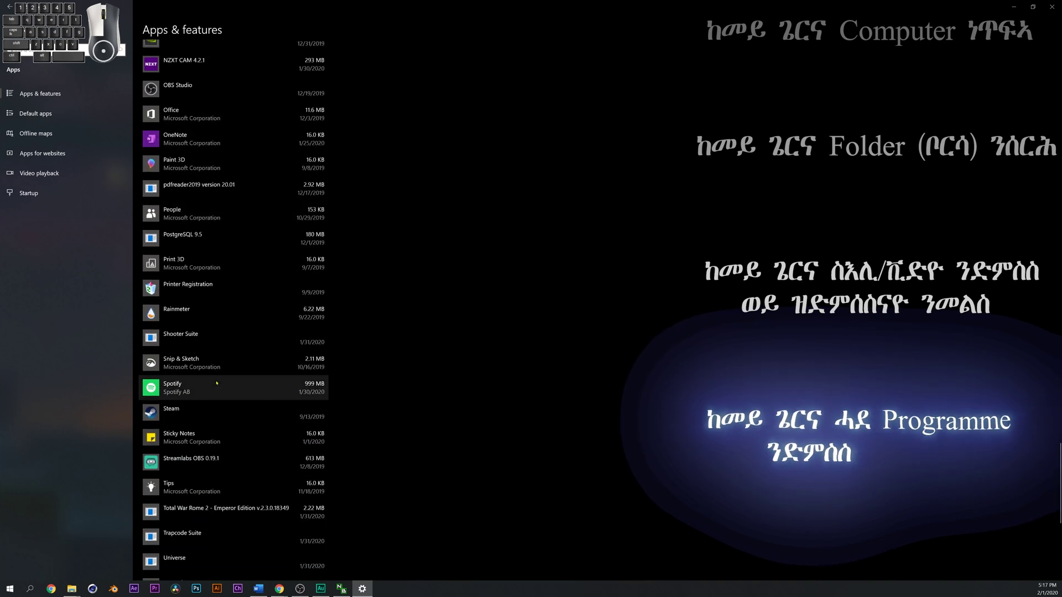
scroll(217, 383, down, 2)
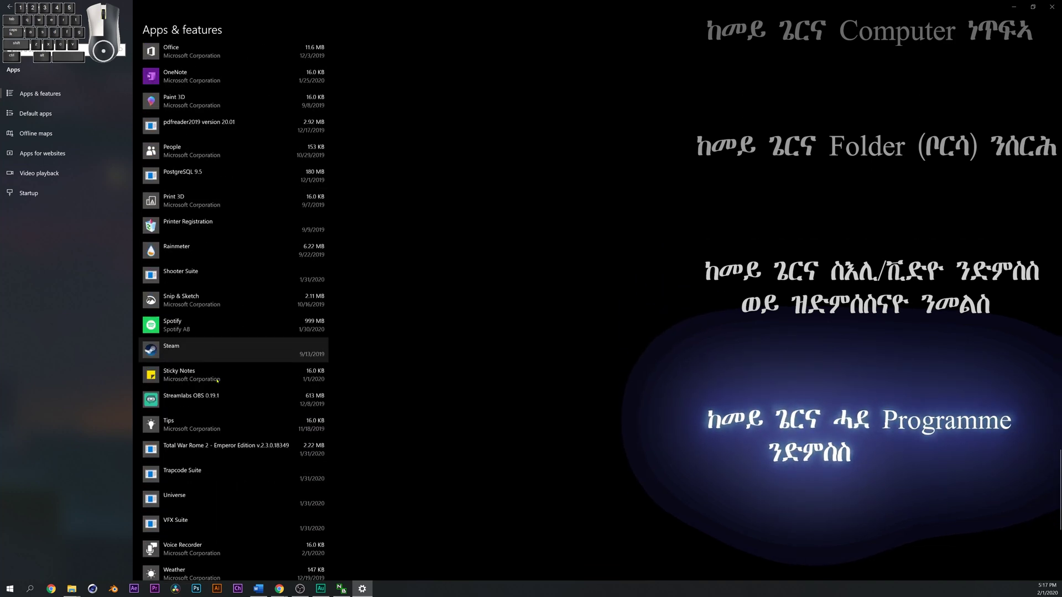
scroll(217, 380, down, 5)
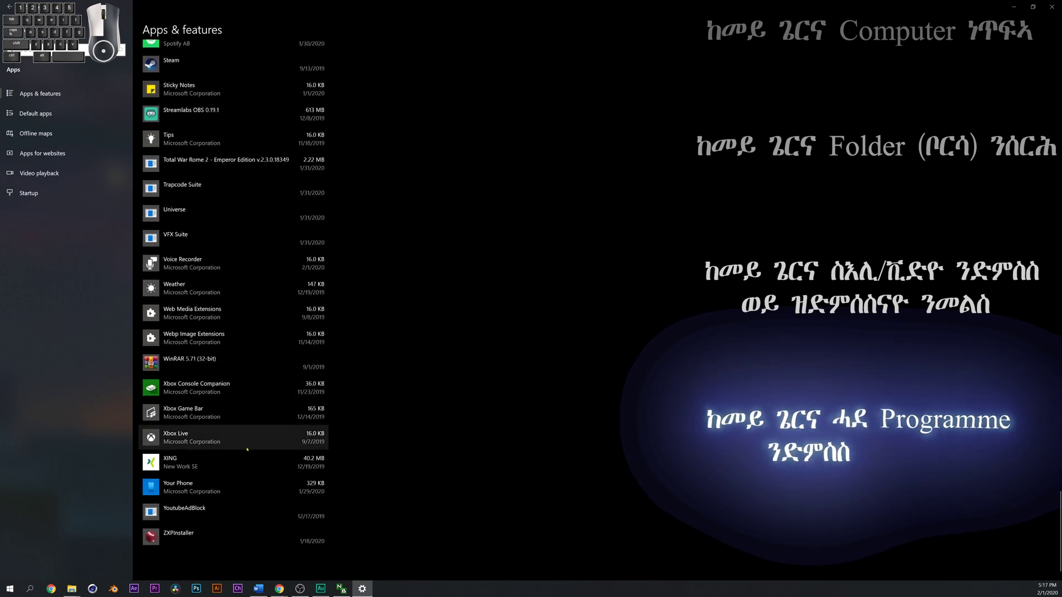
click(194, 468)
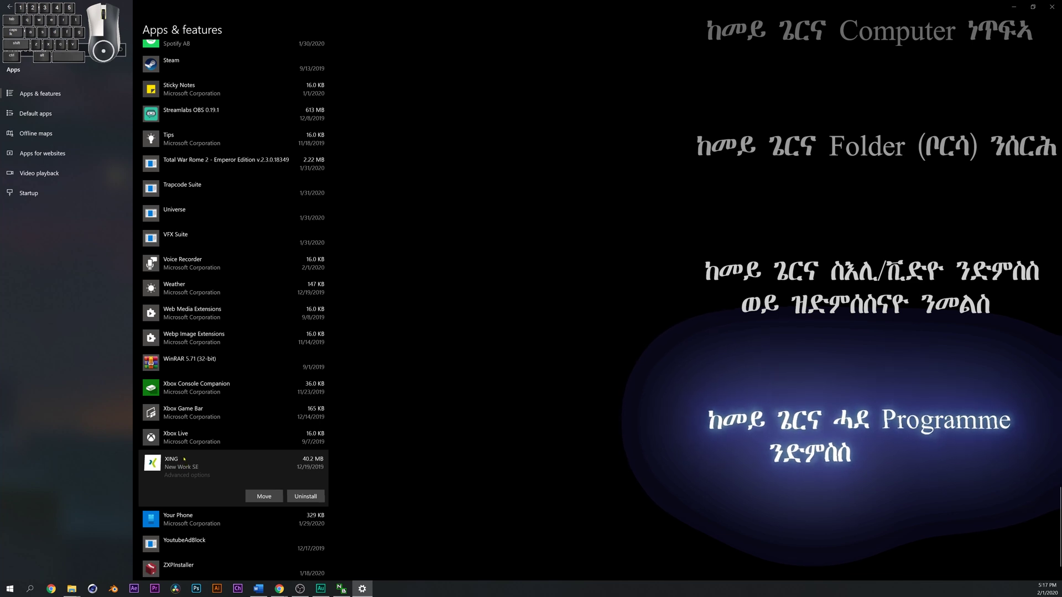
click(306, 497)
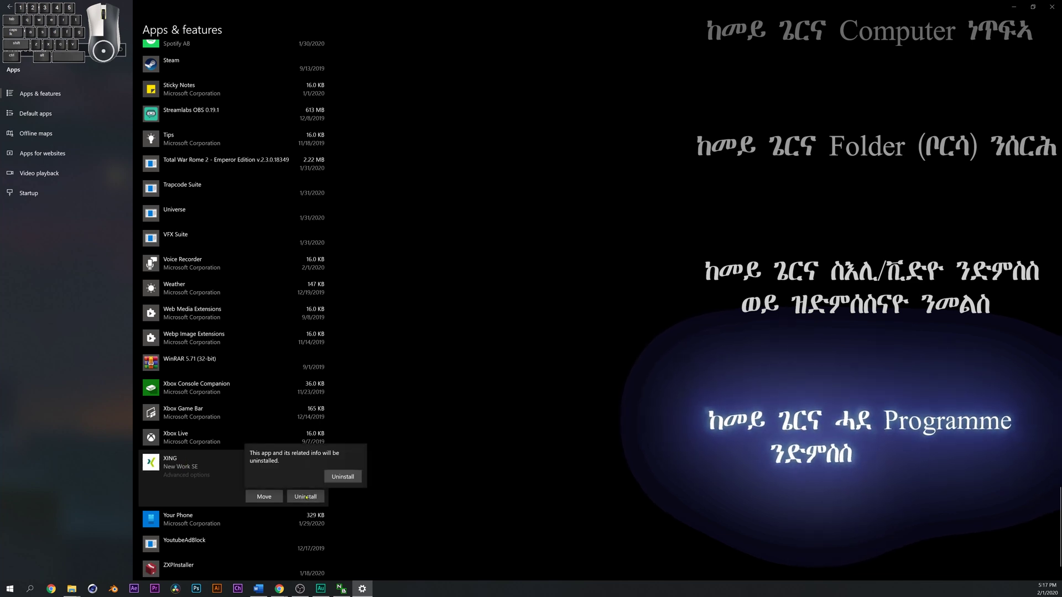
click(340, 475)
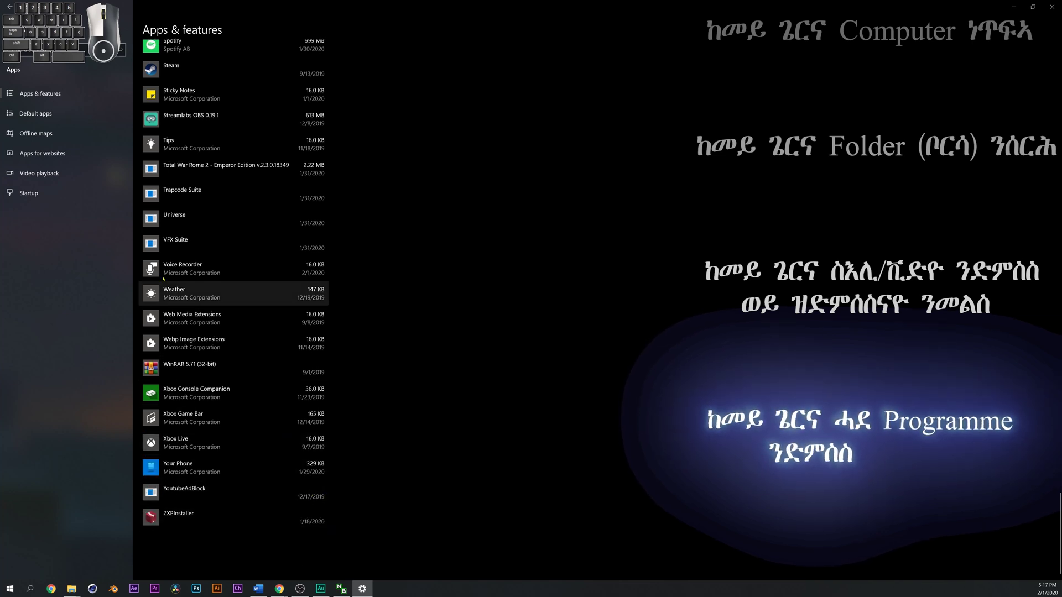
- Minimize the Settings window, then open the Recycle Bin to check its contents and close it
click(1013, 5)
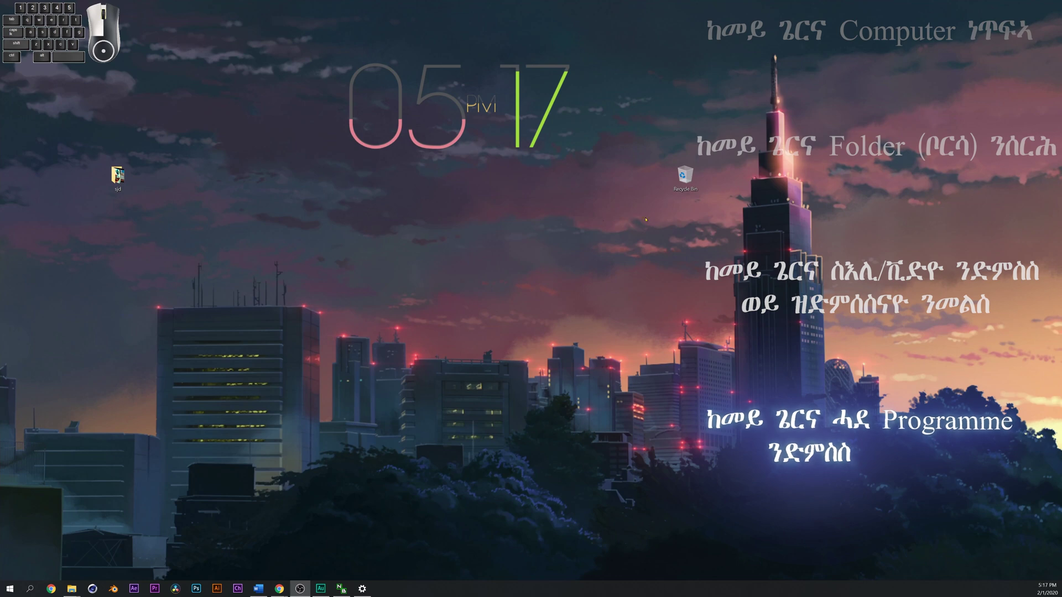
double_click(684, 176)
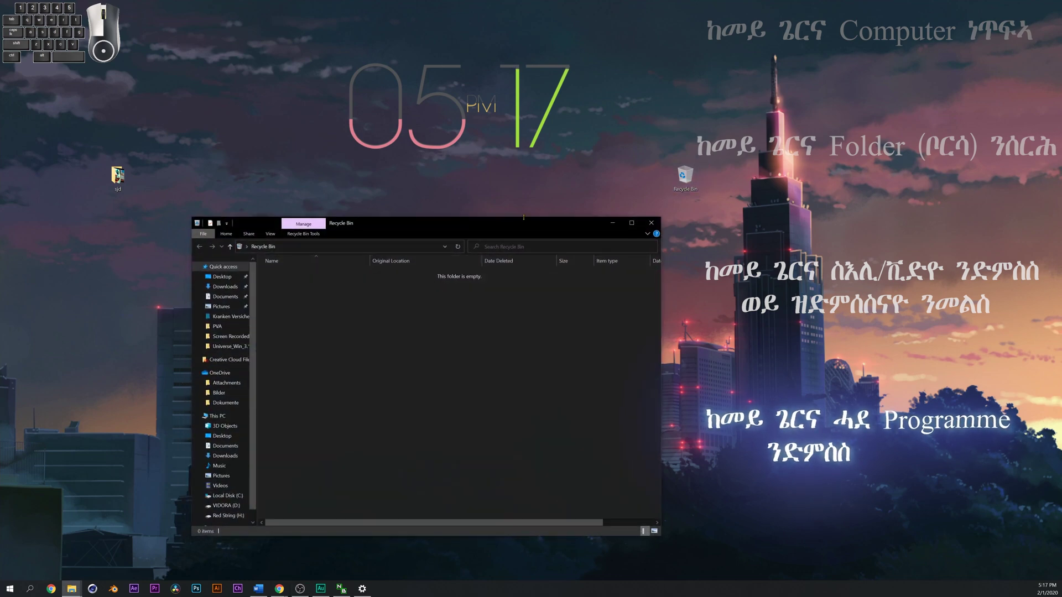
click(653, 223)
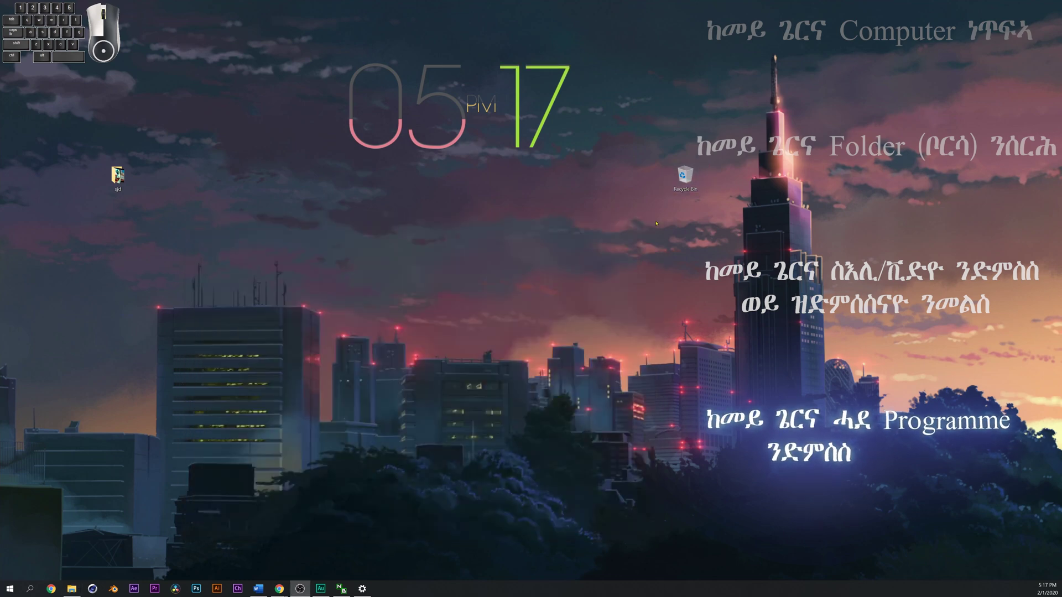